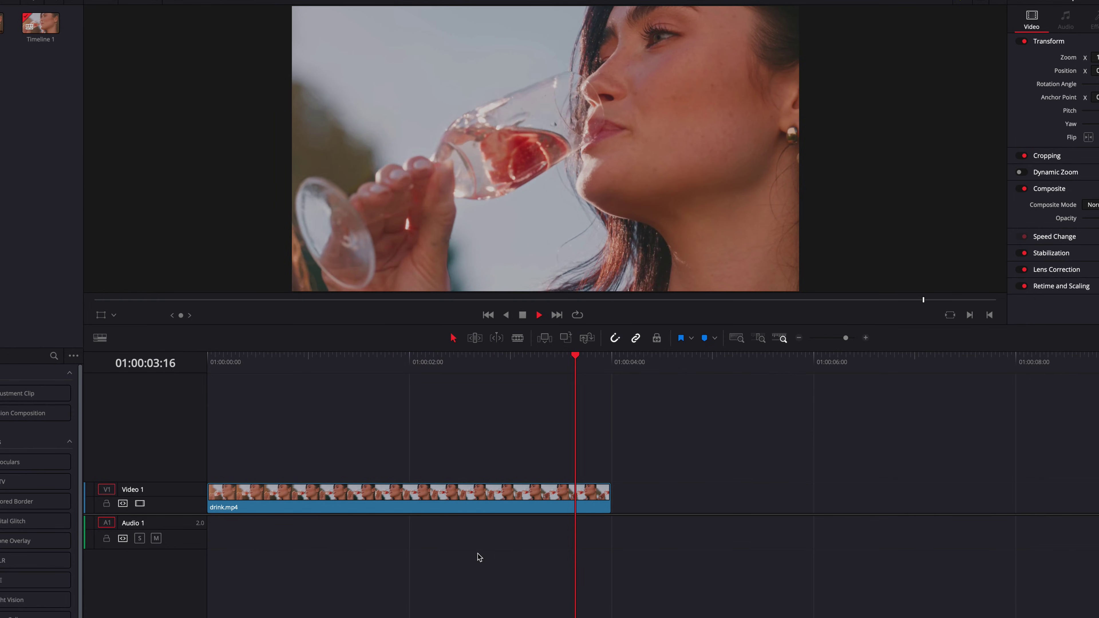
- Return to the start of the drink.mp4 clip and open it in Fusion with two side-by-side viewers
click(214, 355)
key(space)
click(333, 495)
click(549, 609)
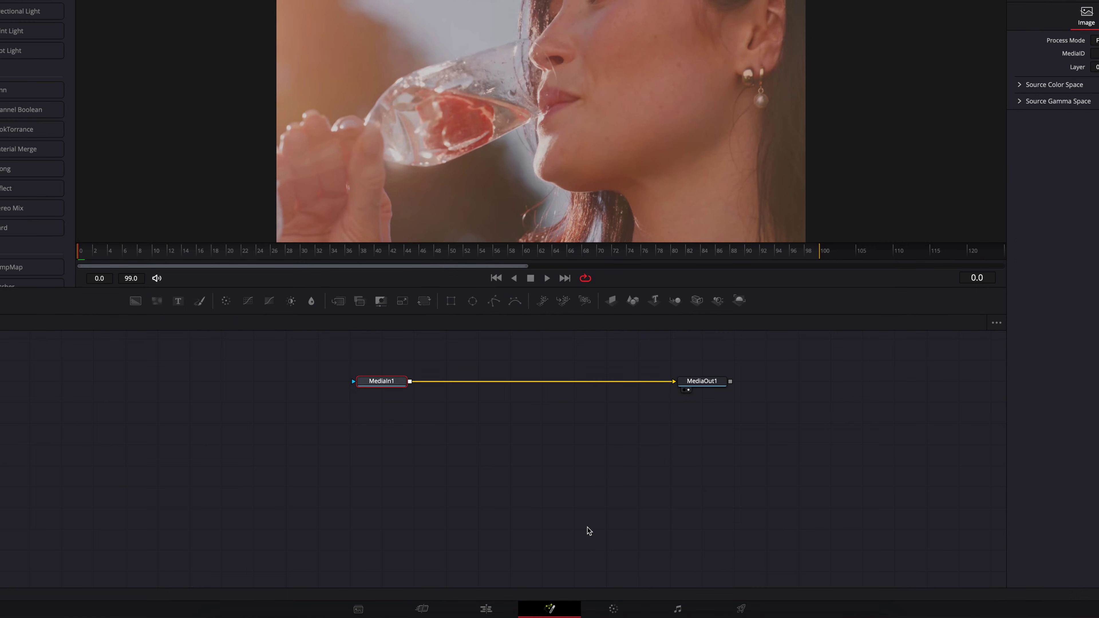
click(1001, 15)
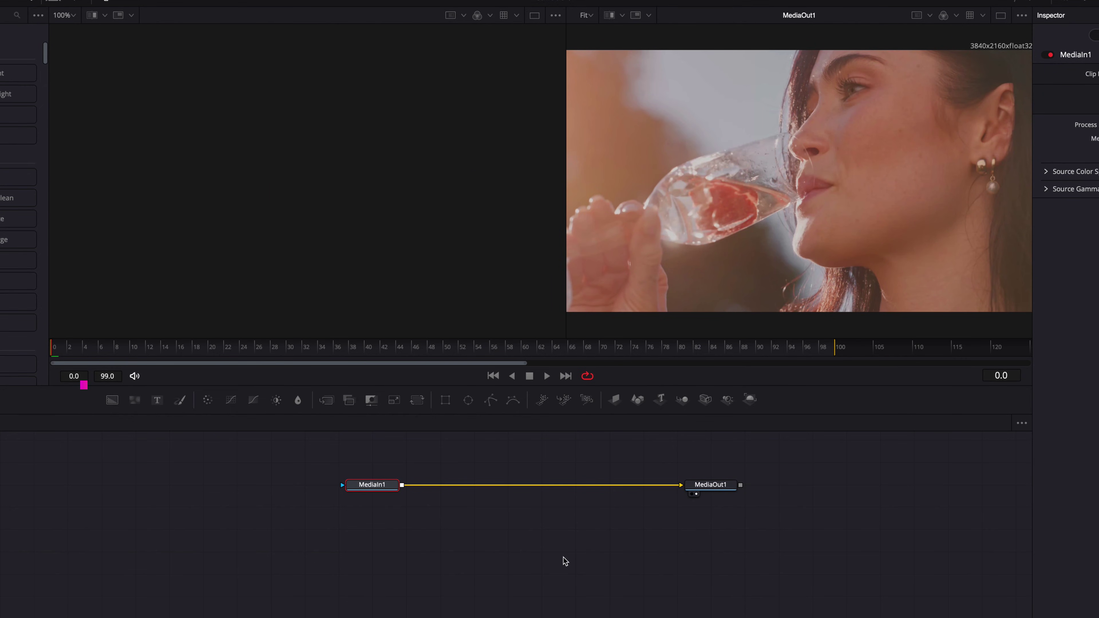
- Add a Background node masked by an Ellipse and show the background in the first viewer
drag(108, 405, 485, 525)
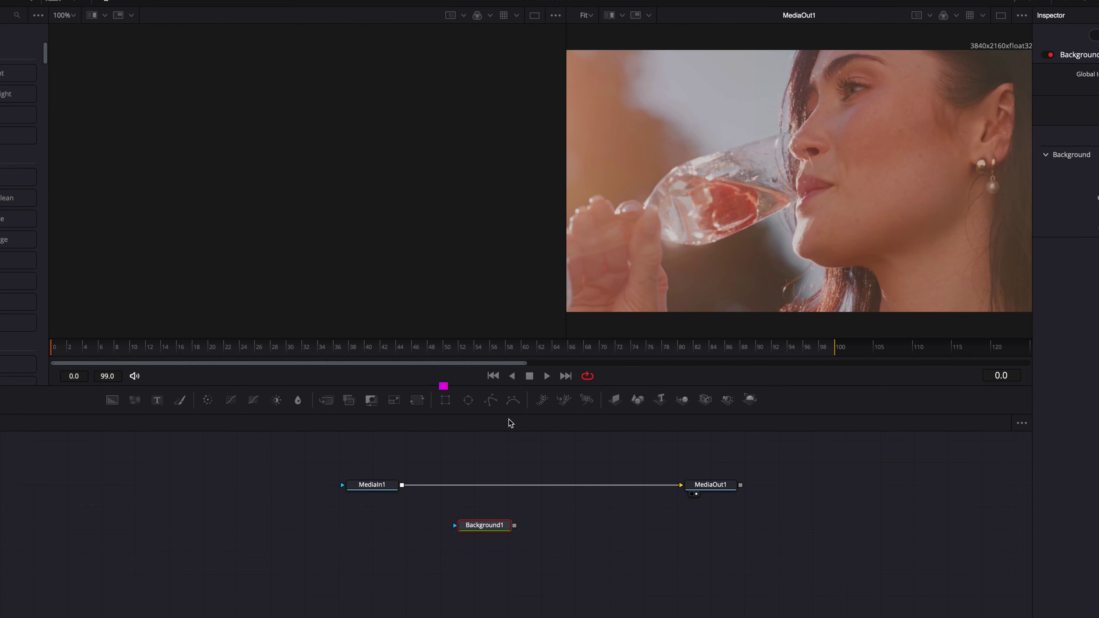
drag(468, 400, 487, 529)
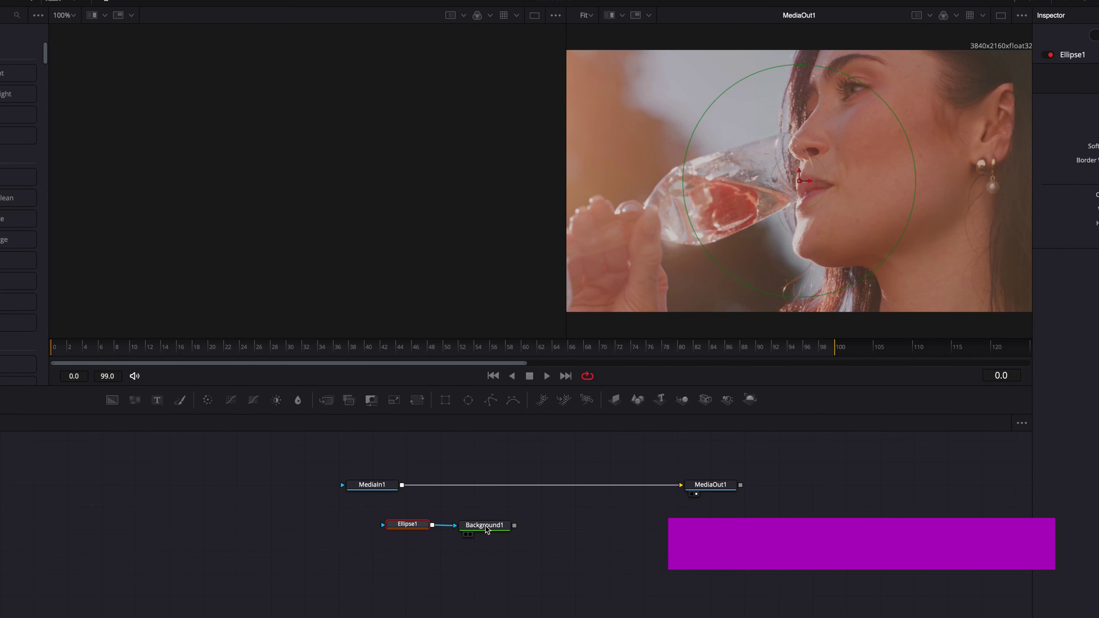
click(486, 529)
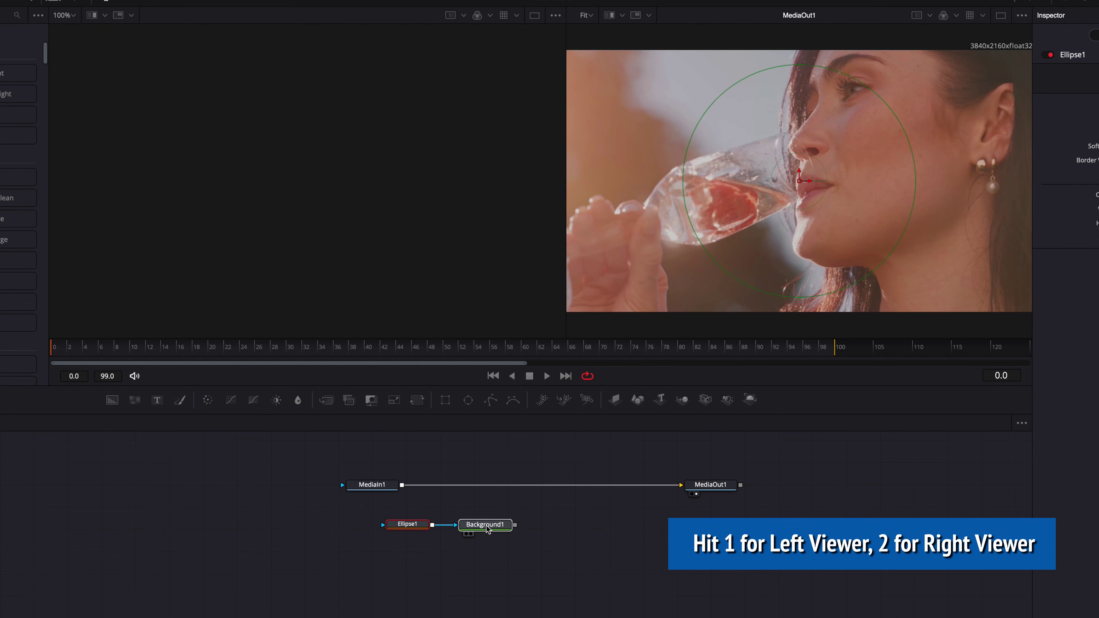
key(1)
- Shrink the ellipse to about 0.044 over the wine in the glass and make it an unfilled outline with border width 0.0034
click(407, 525)
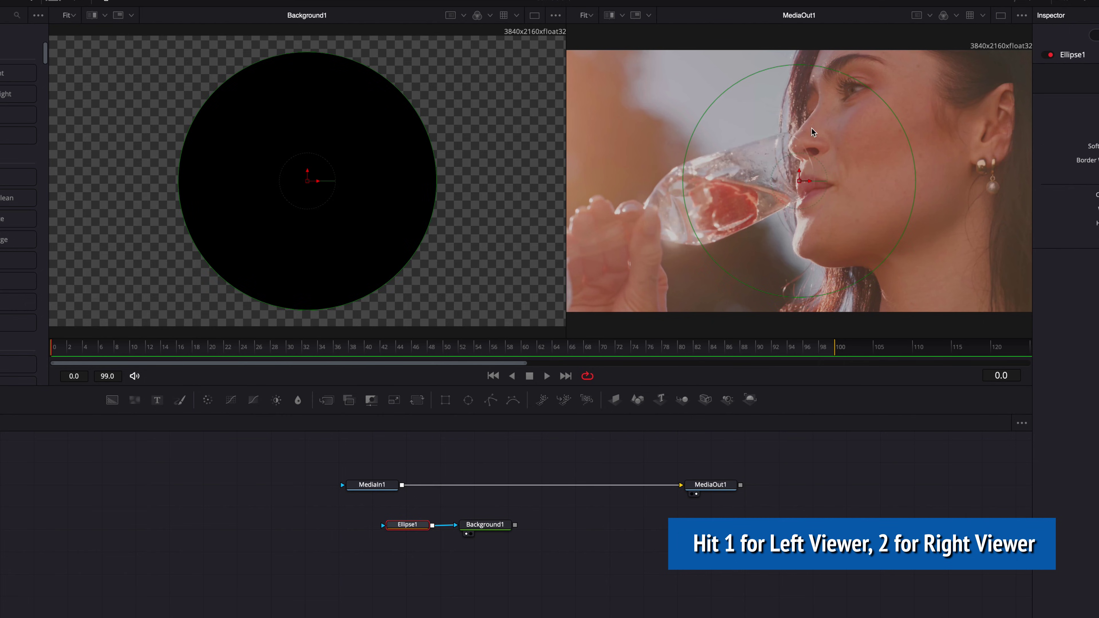
drag(888, 106, 745, 212)
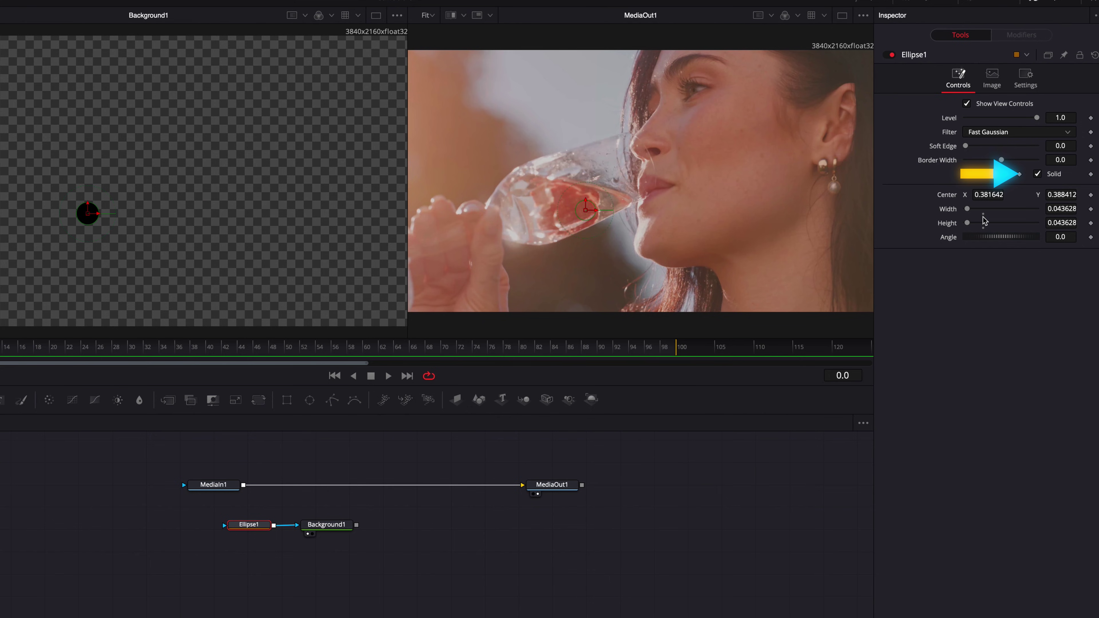
click(1039, 175)
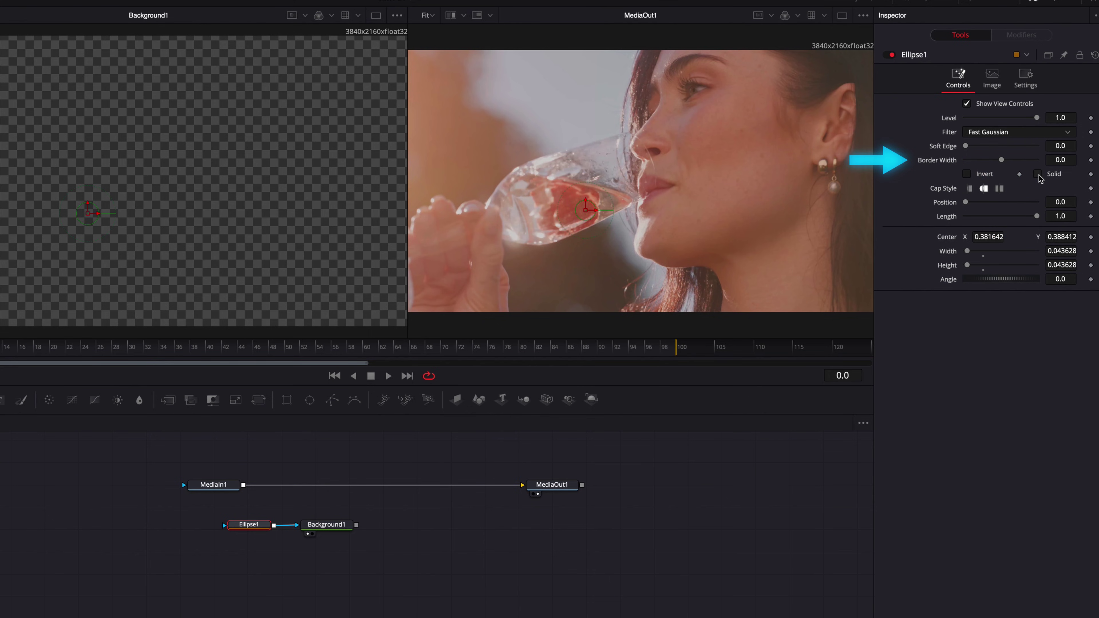
click(1054, 161)
text(0.0034)
key(Return)
- Set the Background1 color to cyan
click(327, 524)
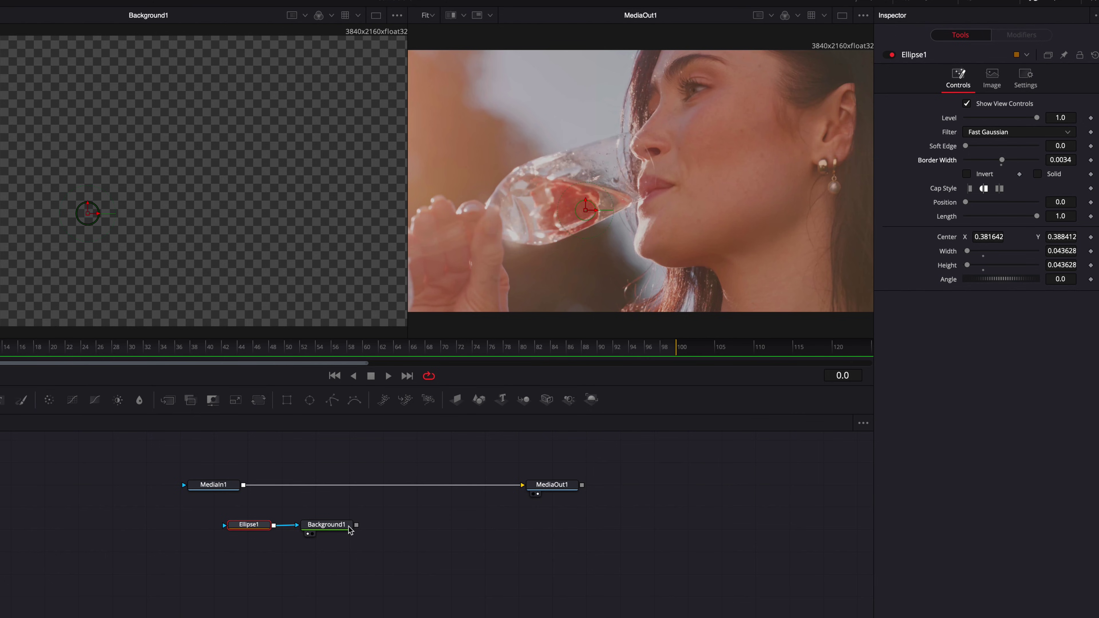
click(966, 170)
drag(1066, 222, 1066, 215)
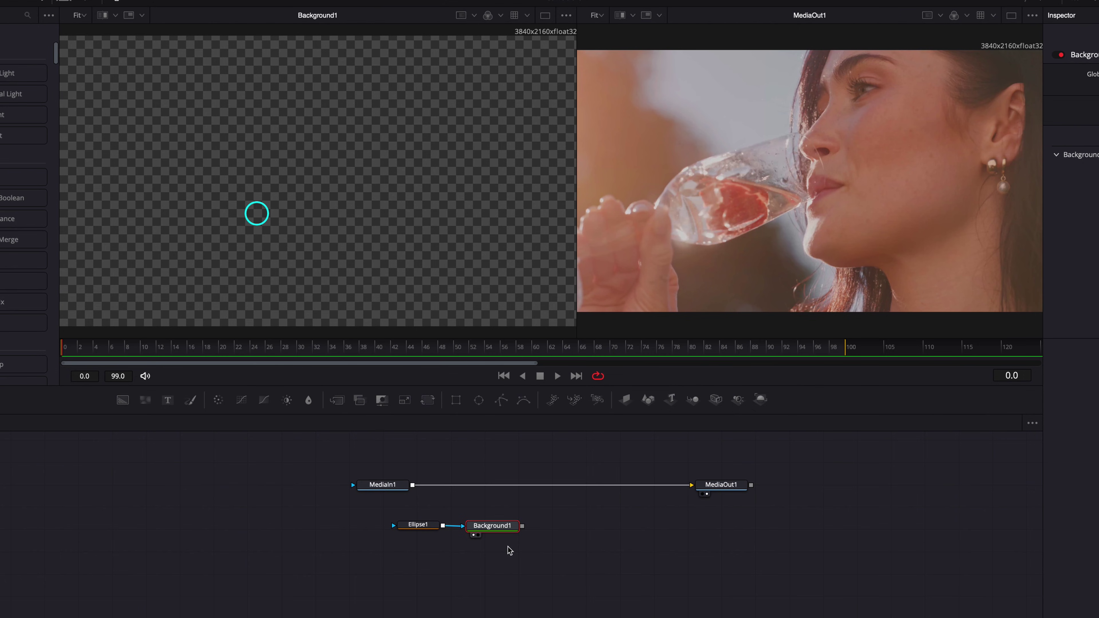
- Duplicate the Ellipse1 and Background1 nodes, merge the copy over the original and show the merge in the first viewer
click(508, 547)
drag(417, 510, 522, 540)
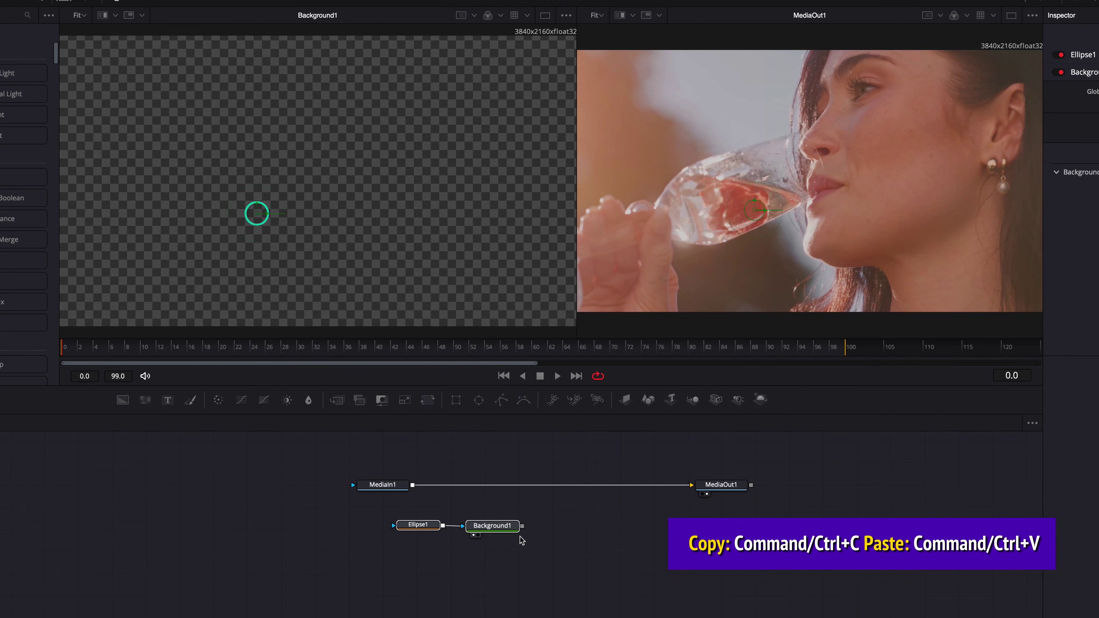
key(ctrl+v)
drag(505, 565, 523, 526)
click(525, 564)
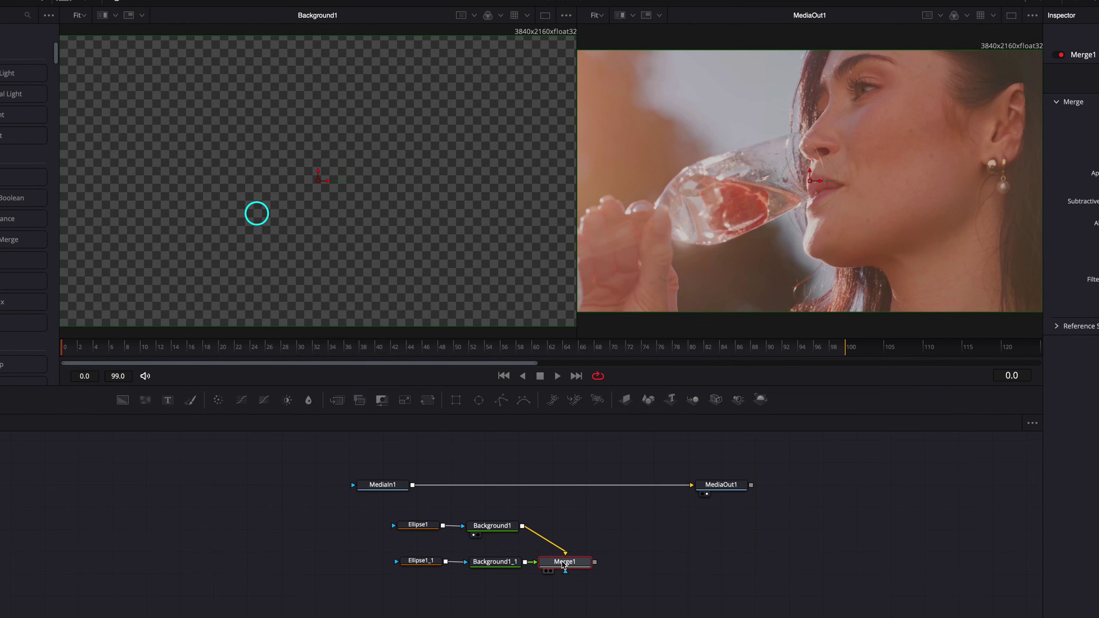
key(1)
- Make Ellipse1_1 solid and link its Width to its Height with an expression
click(423, 565)
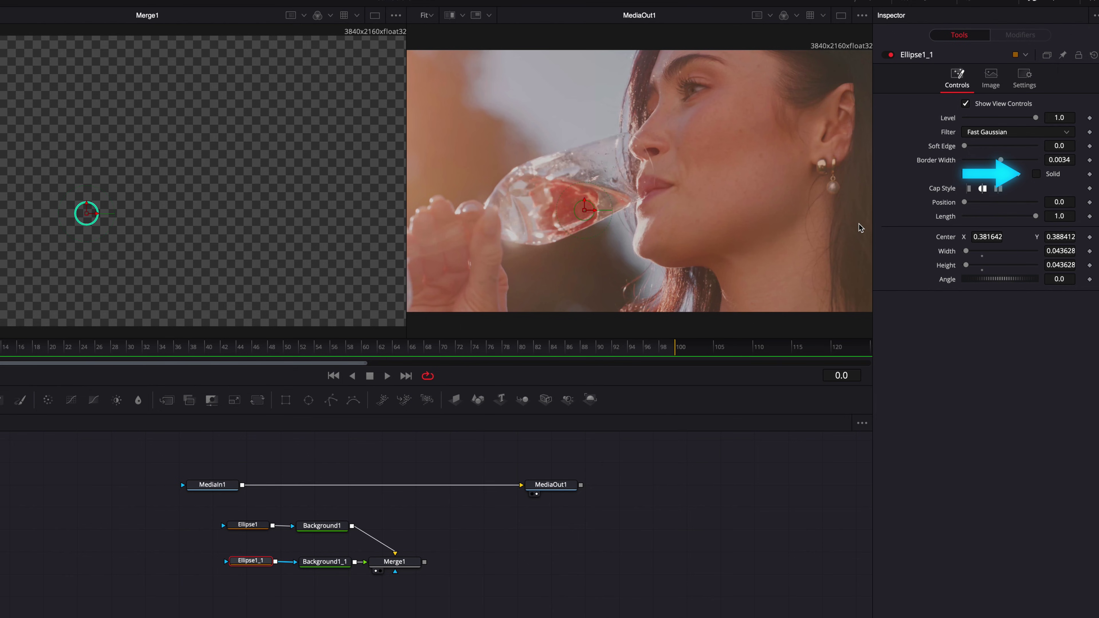
click(1036, 175)
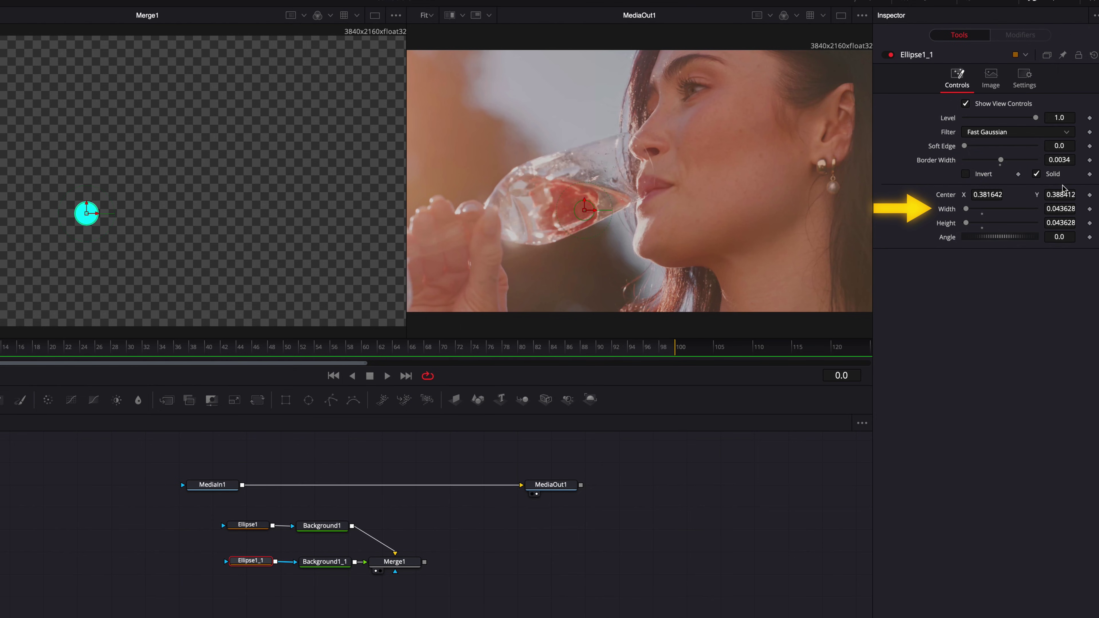
right_click(950, 210)
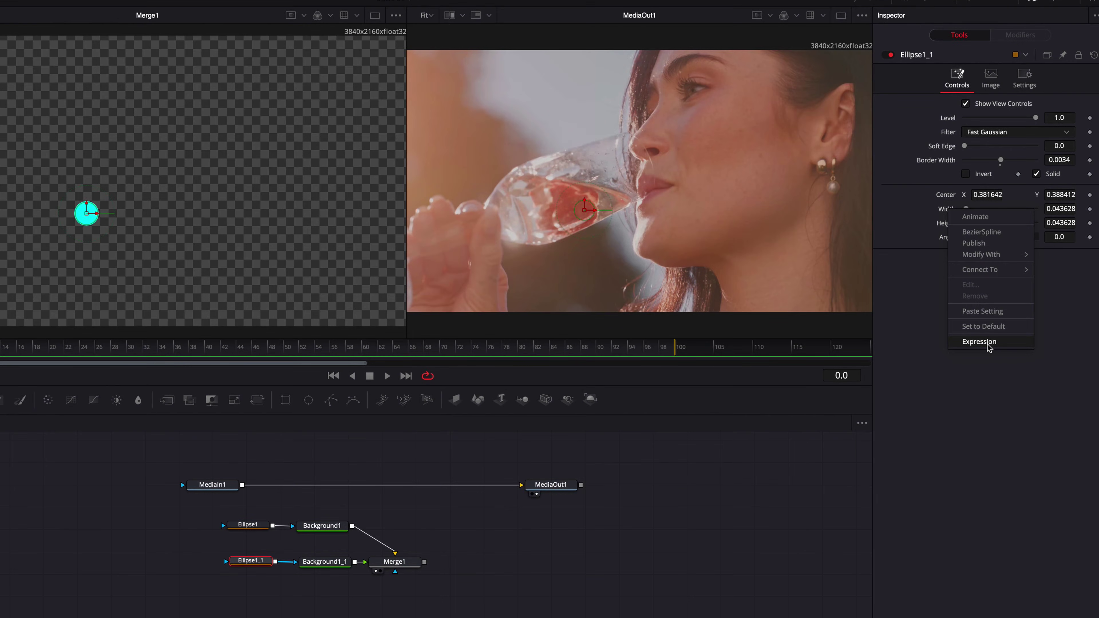
click(982, 342)
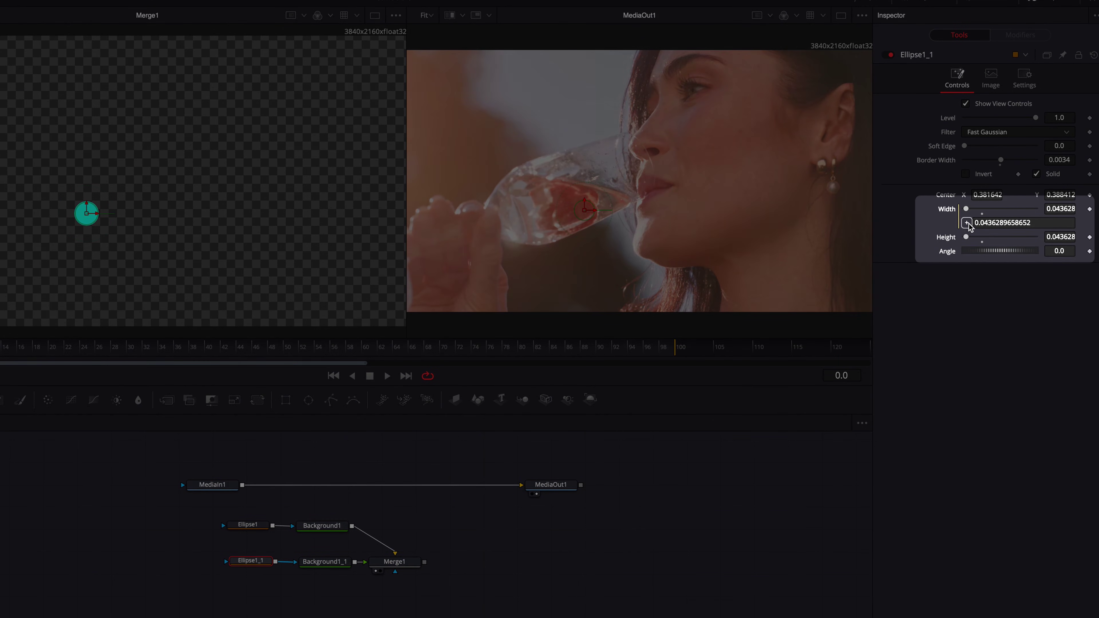
drag(950, 239, 947, 240)
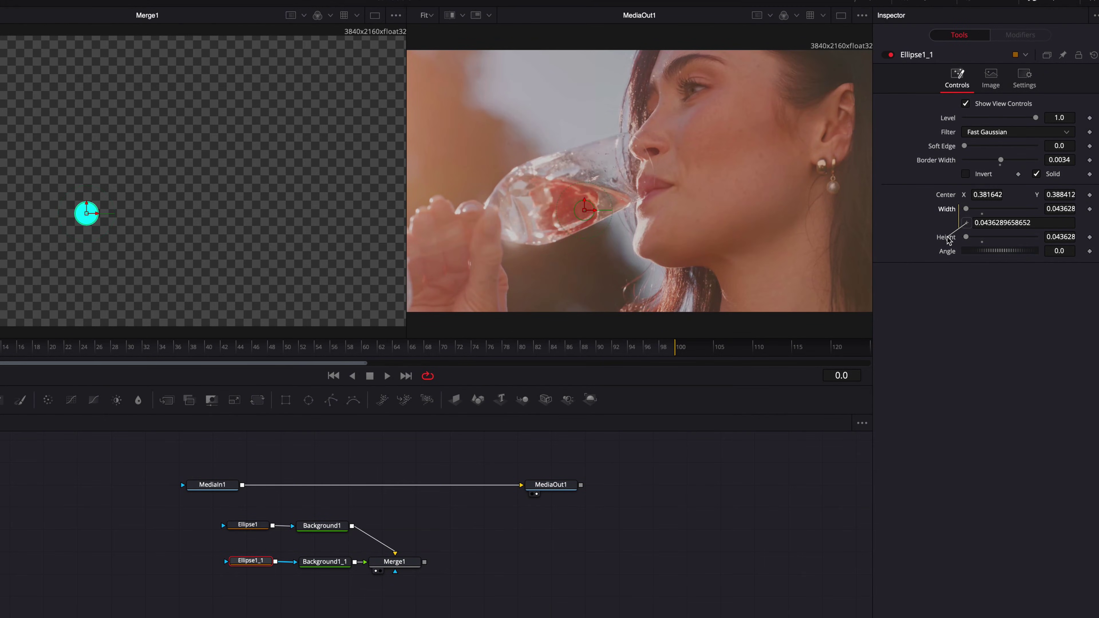
drag(1024, 323, 947, 238)
- Reduce the inner solid ellipse's height to about 0.0296 and review the outer ring's border width
drag(1072, 240, 1065, 241)
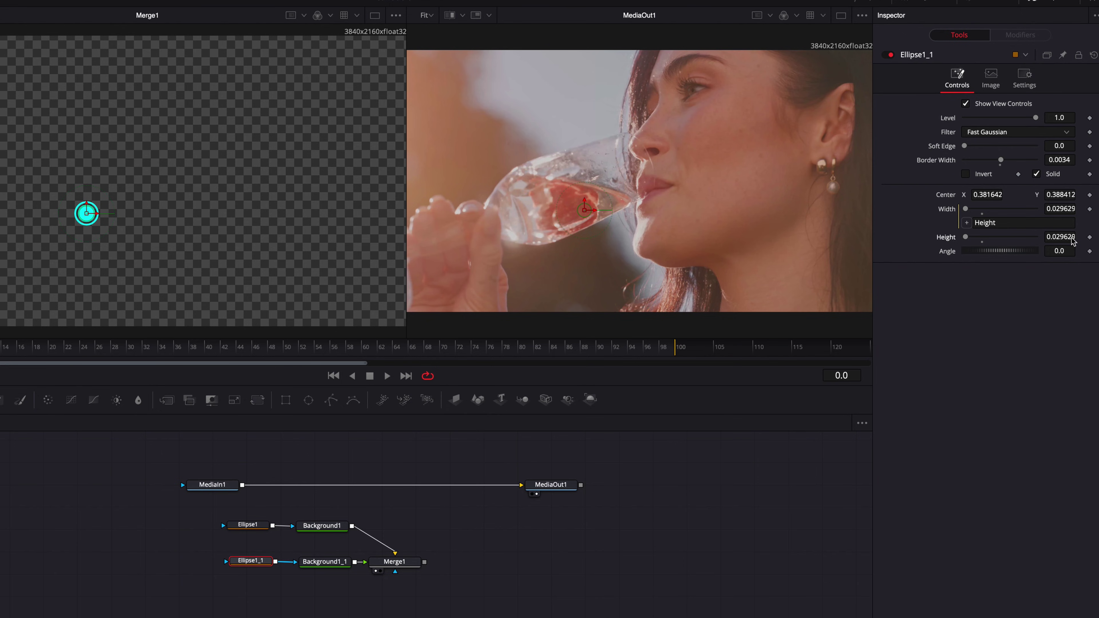
click(344, 614)
click(258, 525)
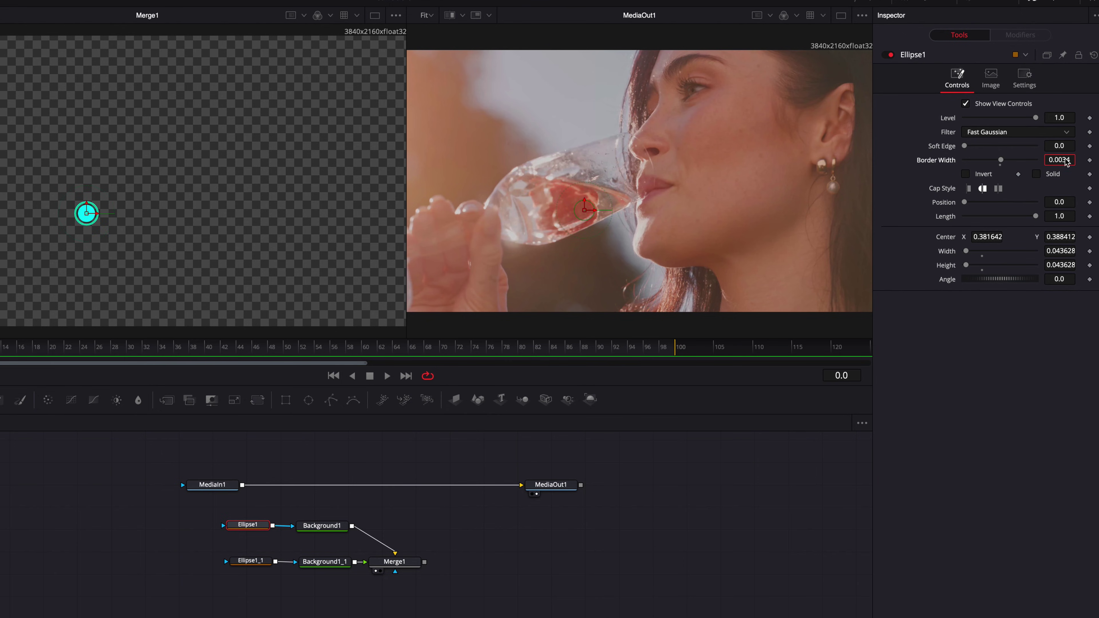
click(539, 547)
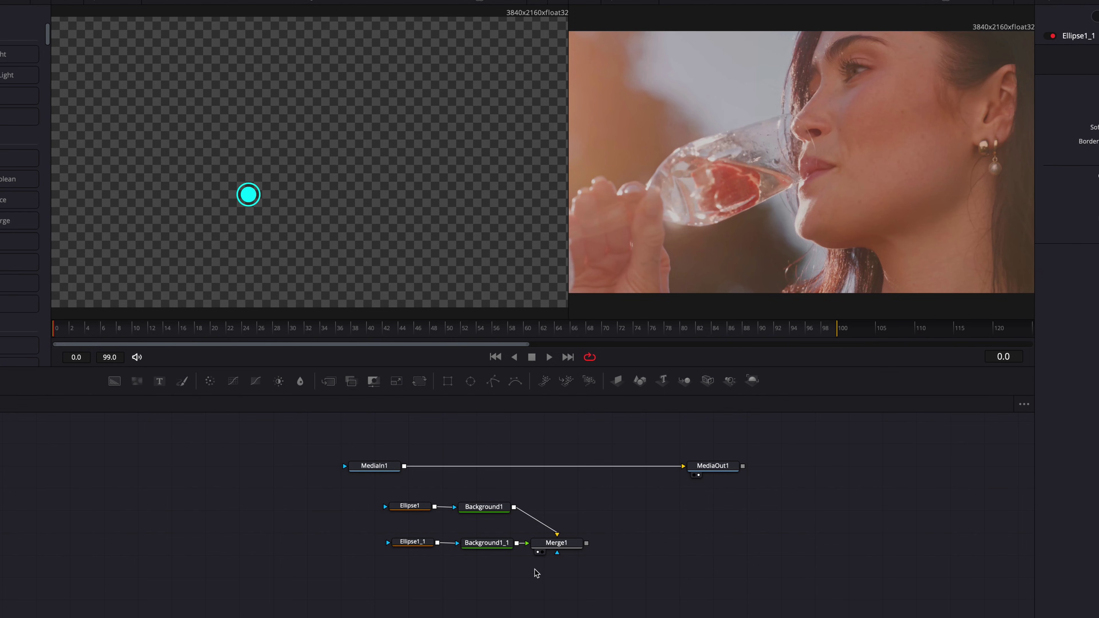
- Duplicate the Background1_1 node alone, merge it over Merge1 and show the new merge in the first viewer
click(485, 543)
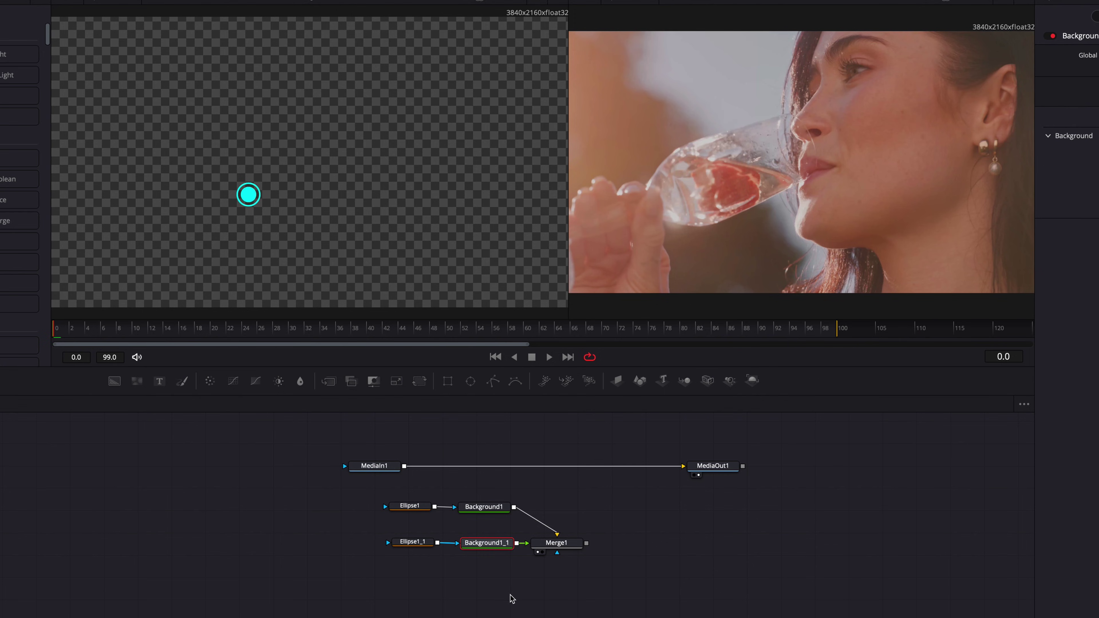
key(ctrl+v)
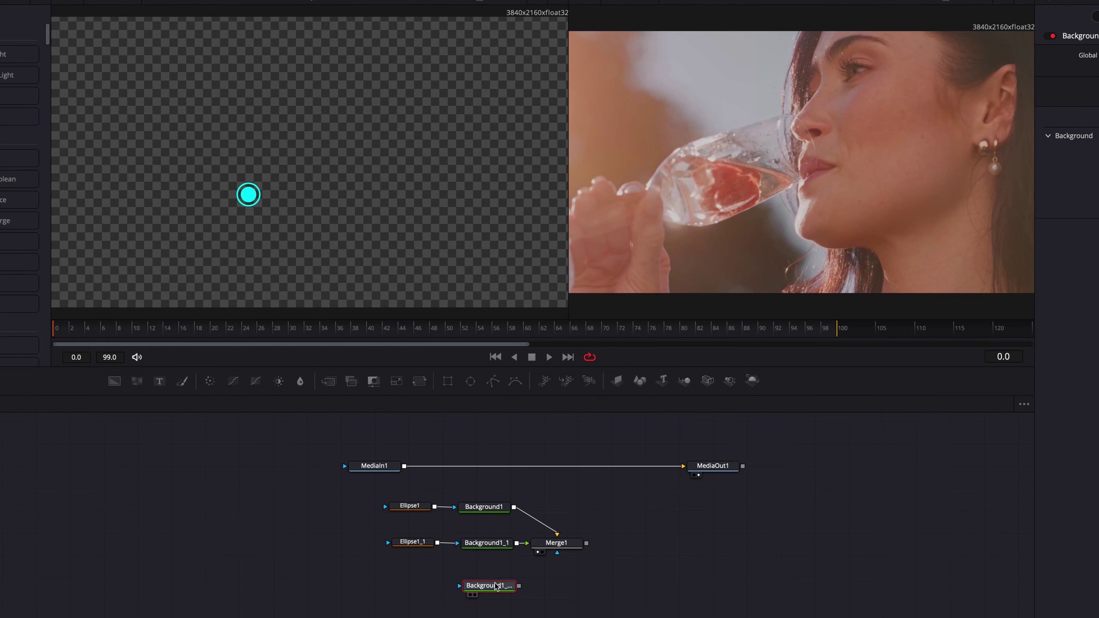
drag(518, 586, 586, 543)
drag(559, 595, 560, 595)
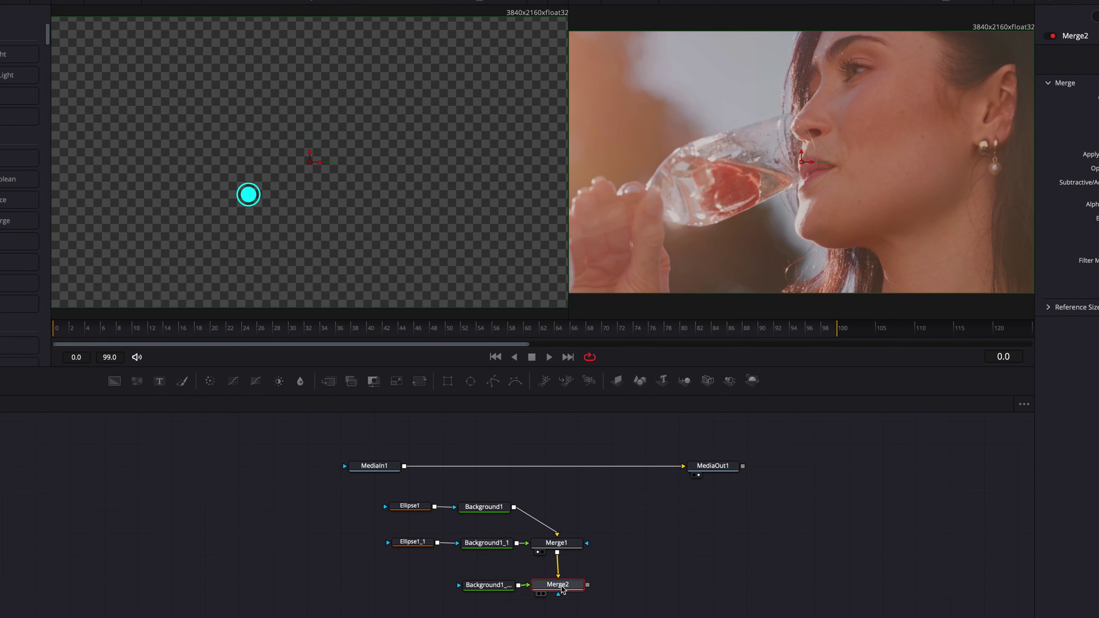
key(1)
- Mask the new background with a Polygon drawn from the circle's center diagonally up and left, continuing horizontally left
click(476, 592)
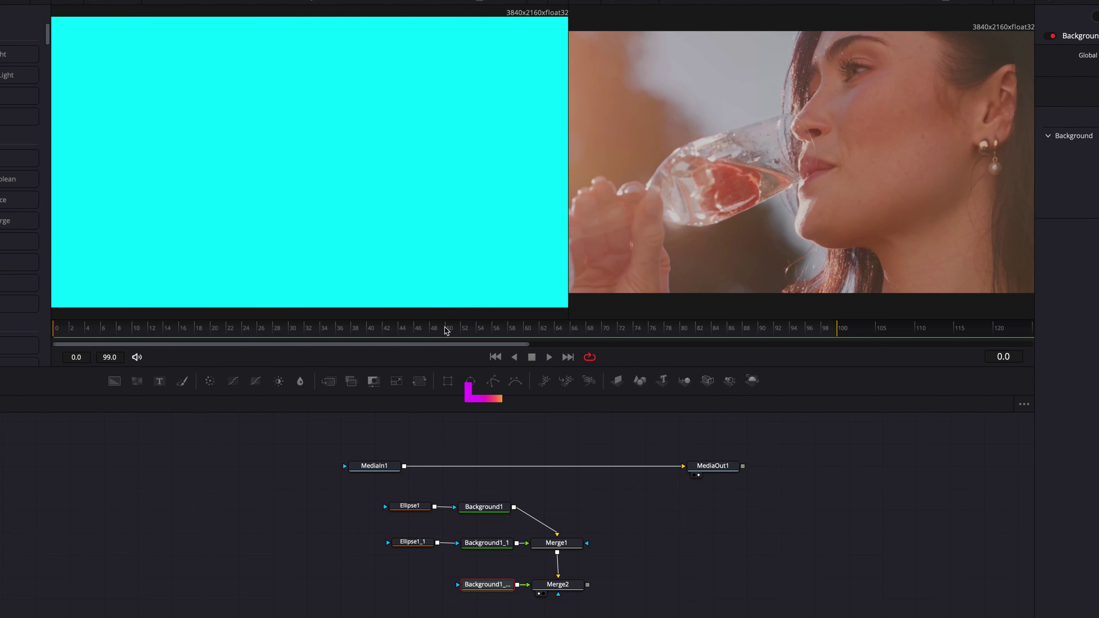
drag(492, 381, 458, 585)
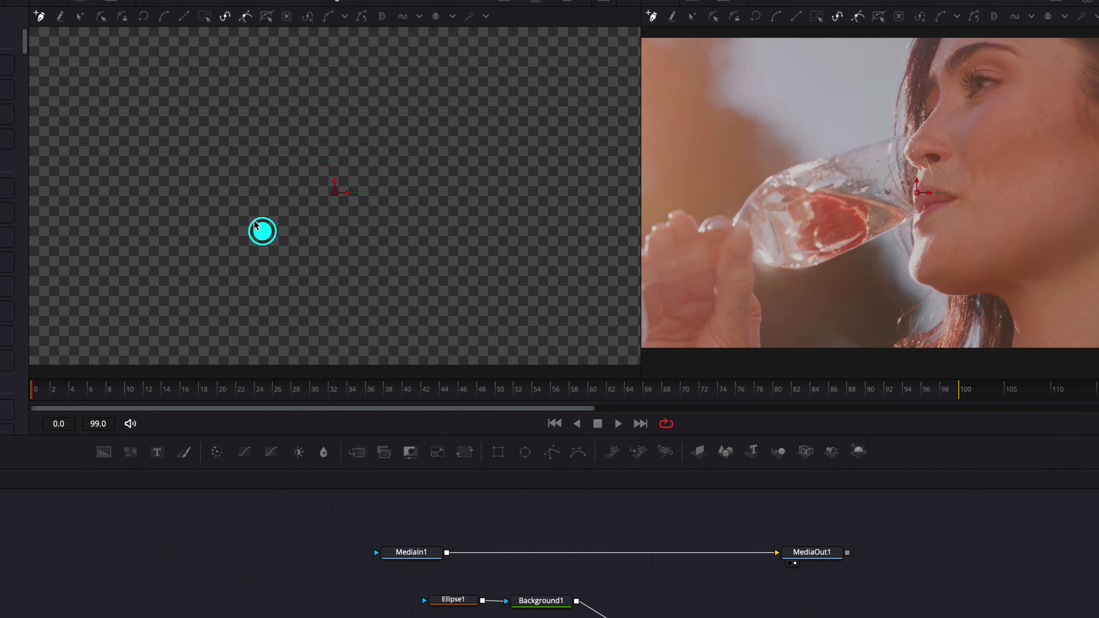
click(263, 232)
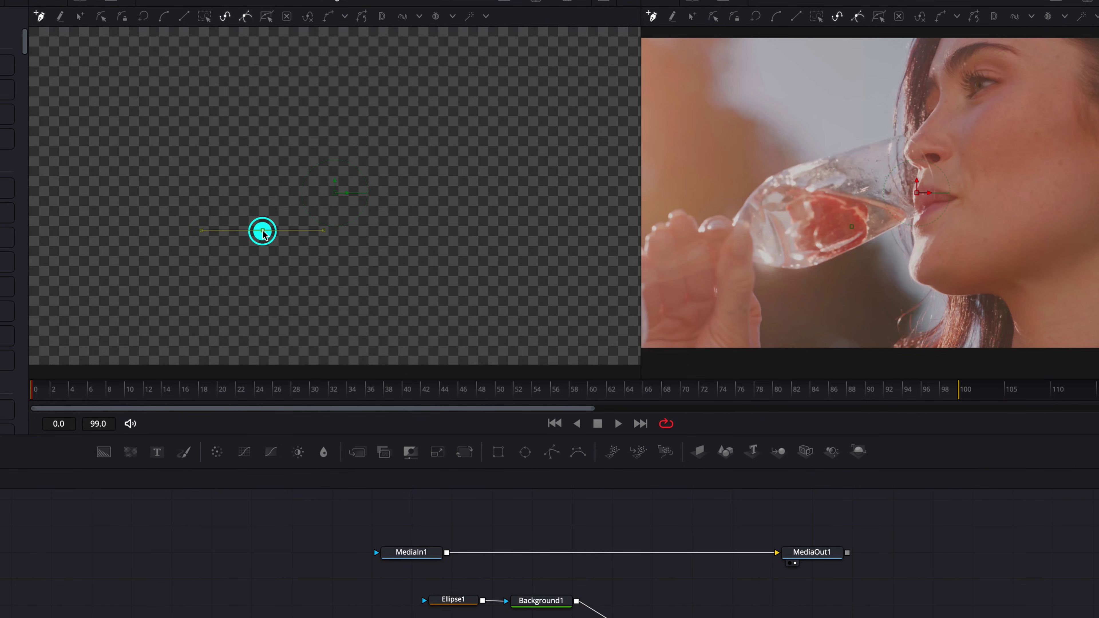
shift+click(230, 145)
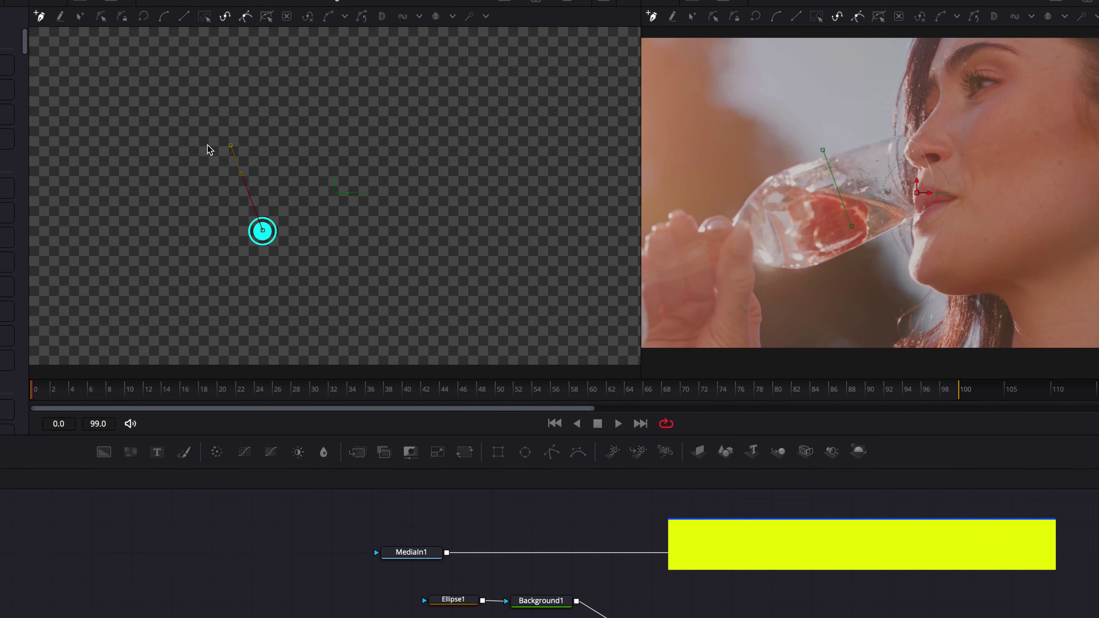
shift+click(173, 145)
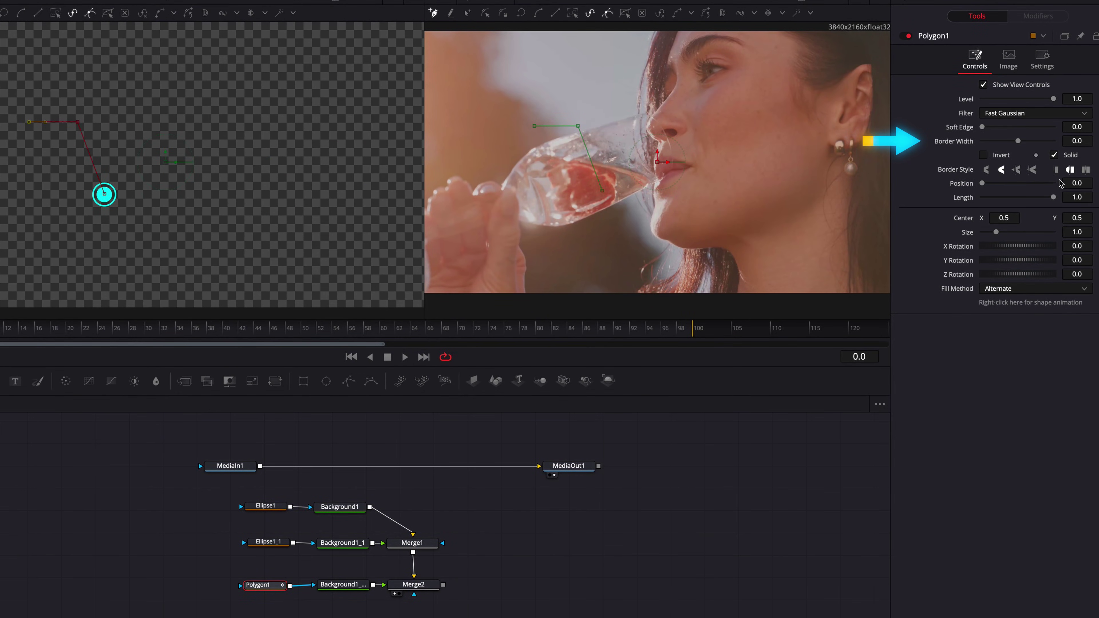
- Set the polygon line's border width to about 0.0028
click(1076, 141)
text(0.0034)
key(Return)
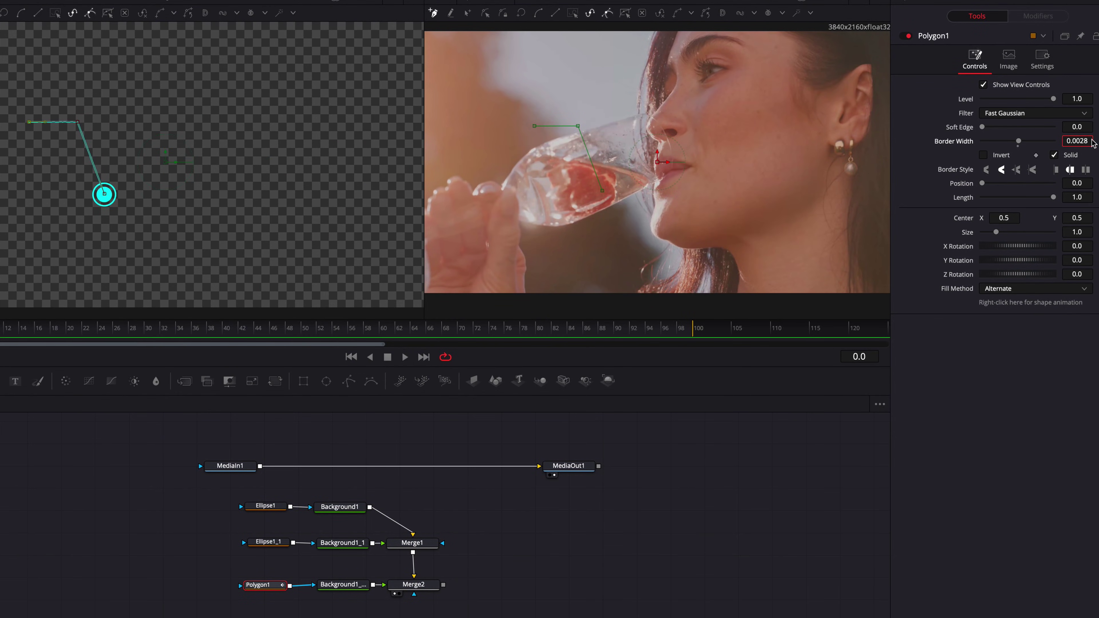
click(622, 566)
scroll(1091, 143, up, 5)
scroll(1084, 143, down, 1)
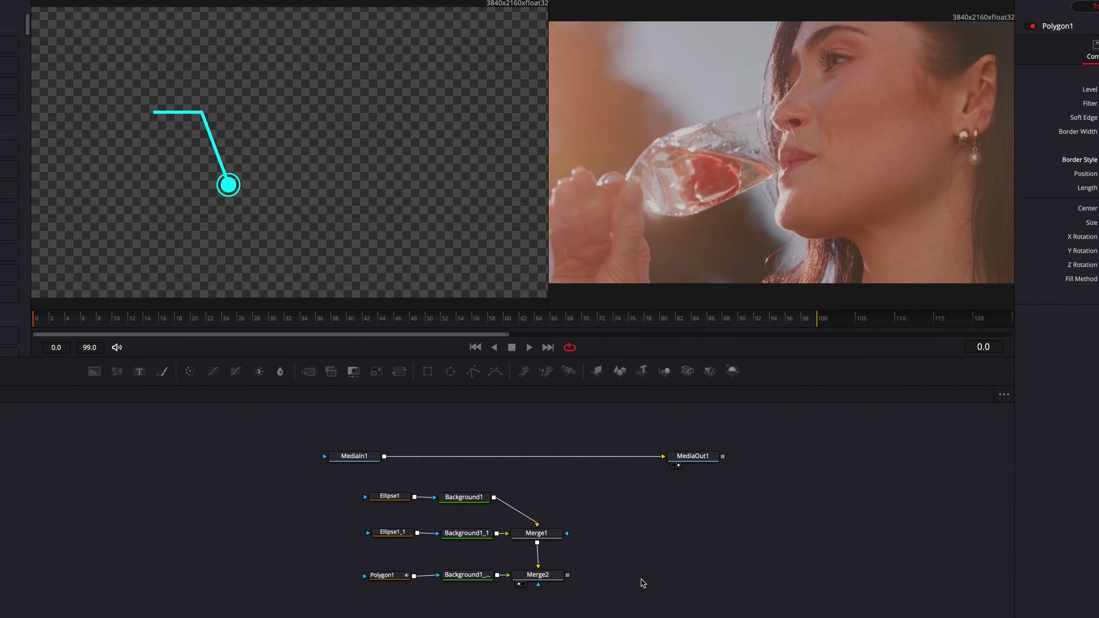
- Move the polygon branch closer to Merge1, merge a new Text node over Merge2 and show the result in the first viewer
drag(383, 561, 536, 566)
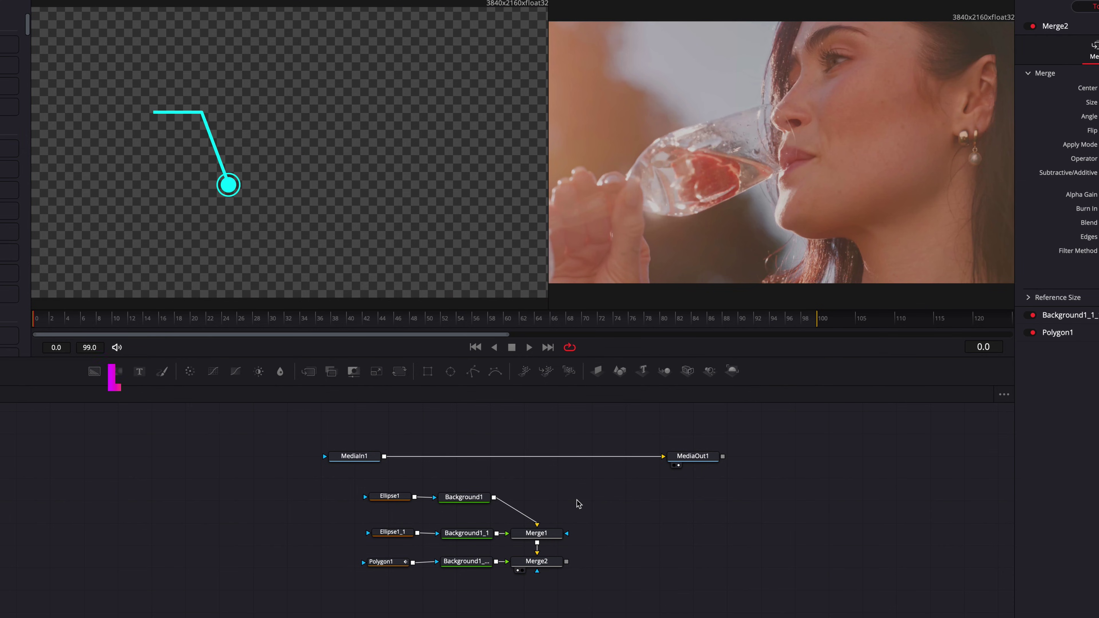
drag(143, 374, 566, 562)
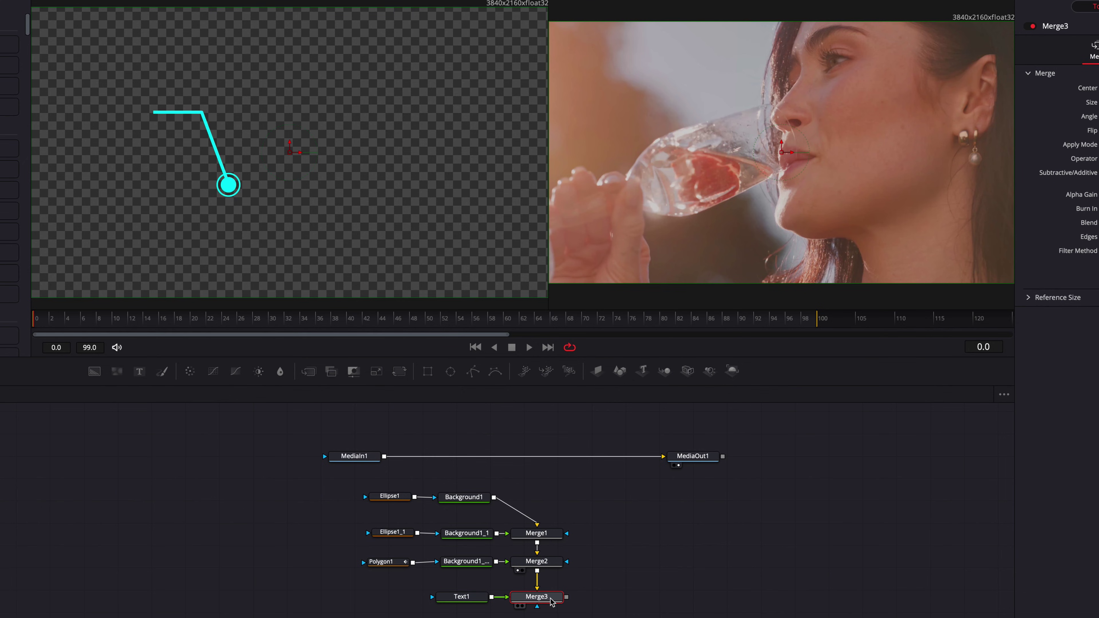
key(1)
- Enter "100 Calories" as the text of the Text1 node
click(461, 596)
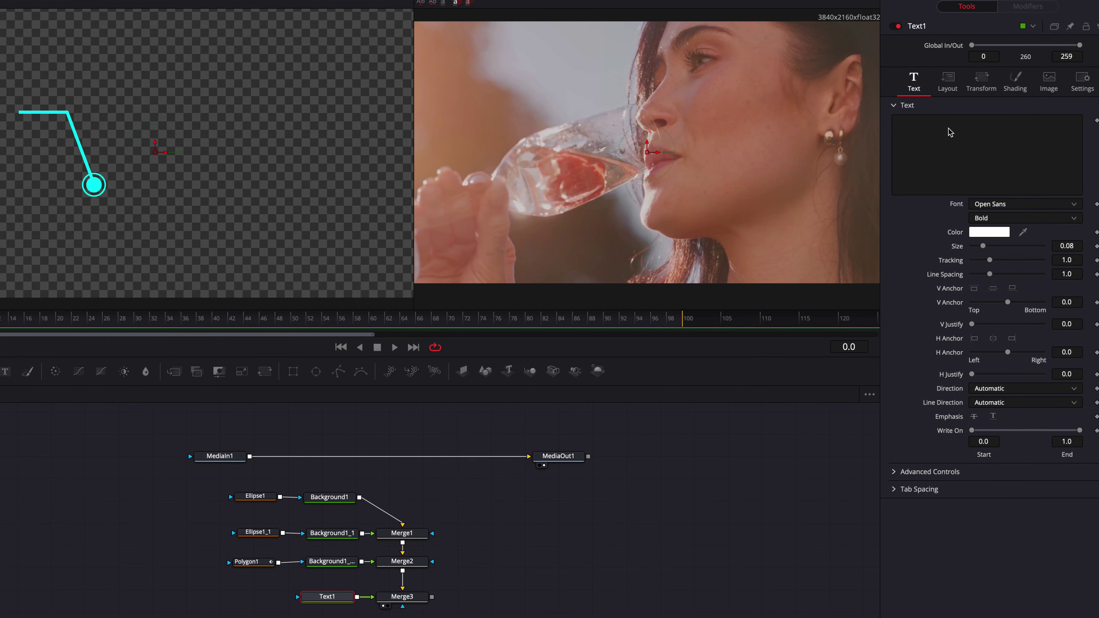
click(950, 132)
text(100 Calories)
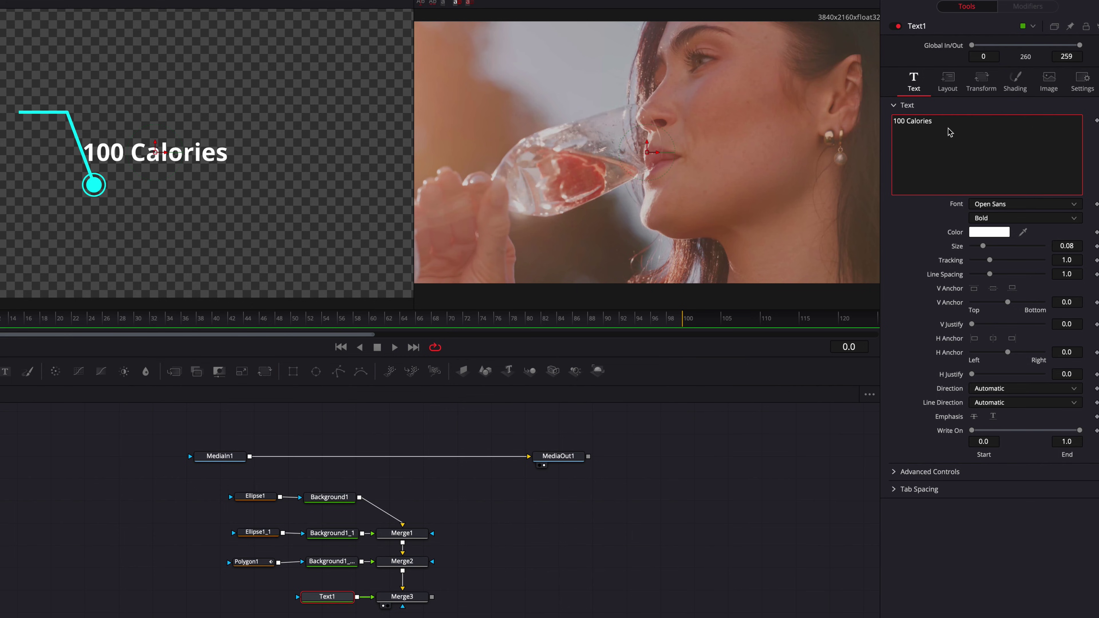
- Enable Text1's shading element 4, match its color to the cyan dot, and extend it 2.0 horizontally and 0.35 vertically
click(1014, 86)
click(1005, 122)
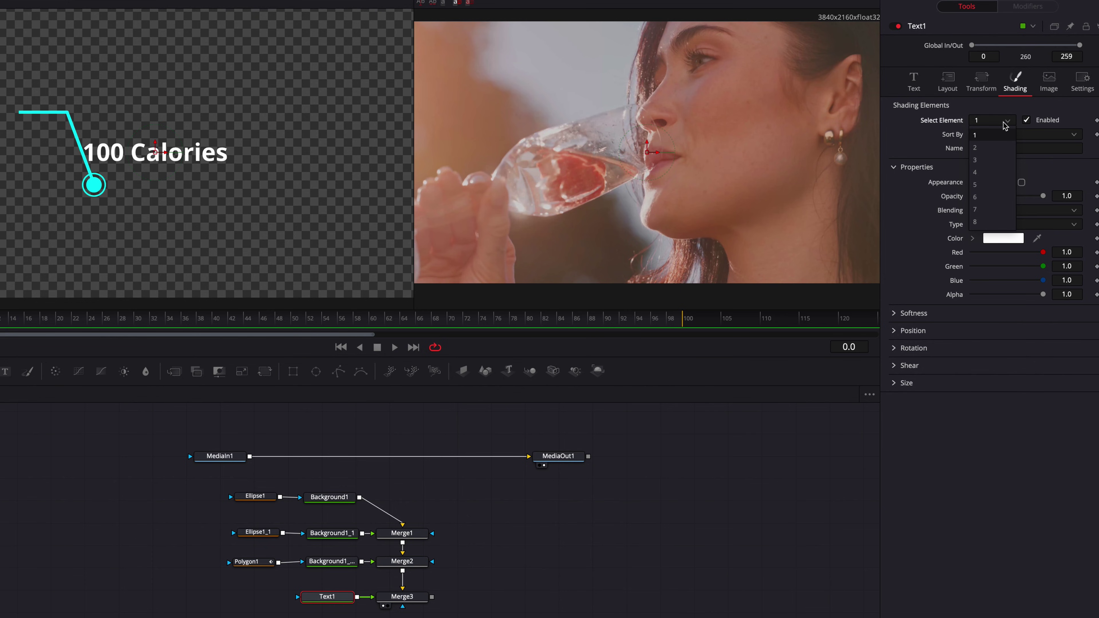
click(995, 173)
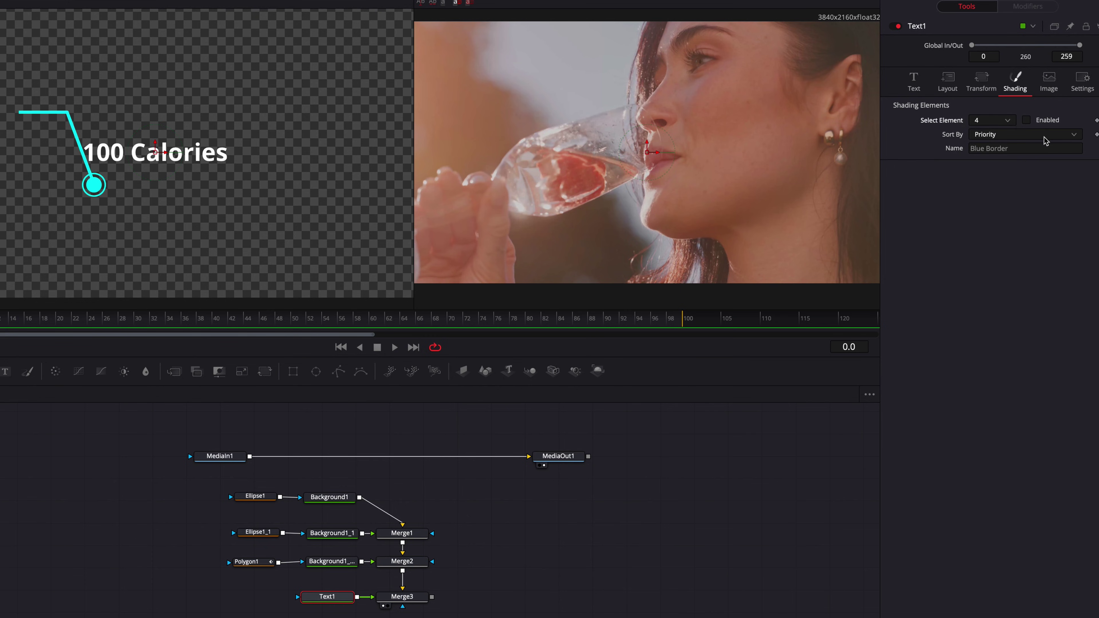
click(1026, 120)
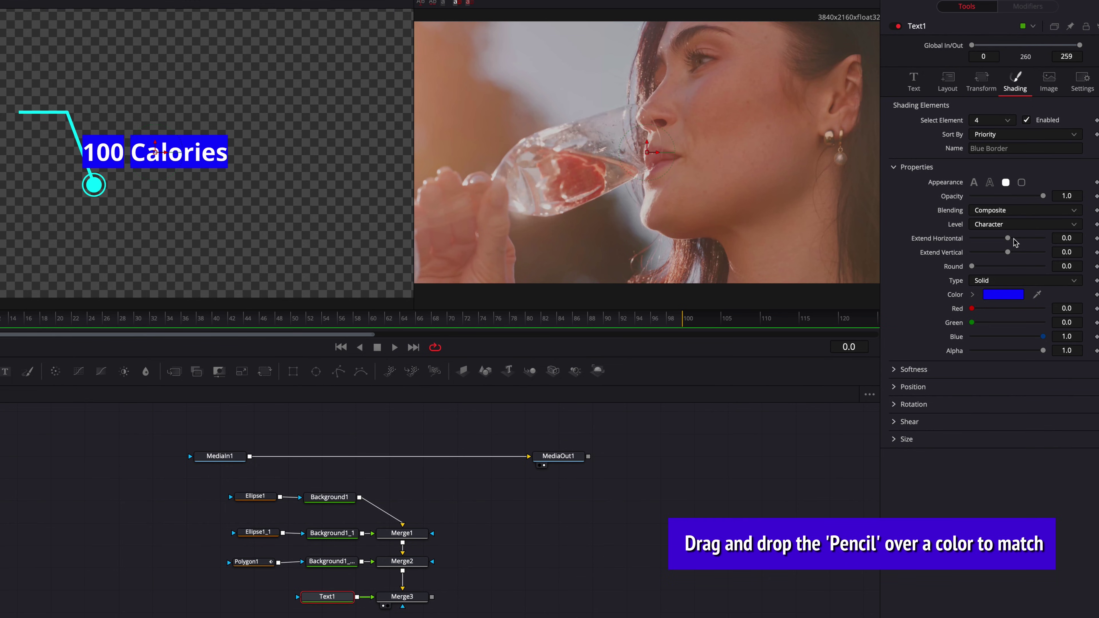
mouse_move(1040, 298)
mouse_down()
mouse_move(228, 189)
mouse_move(127, 165)
mouse_move(96, 184)
mouse_up()
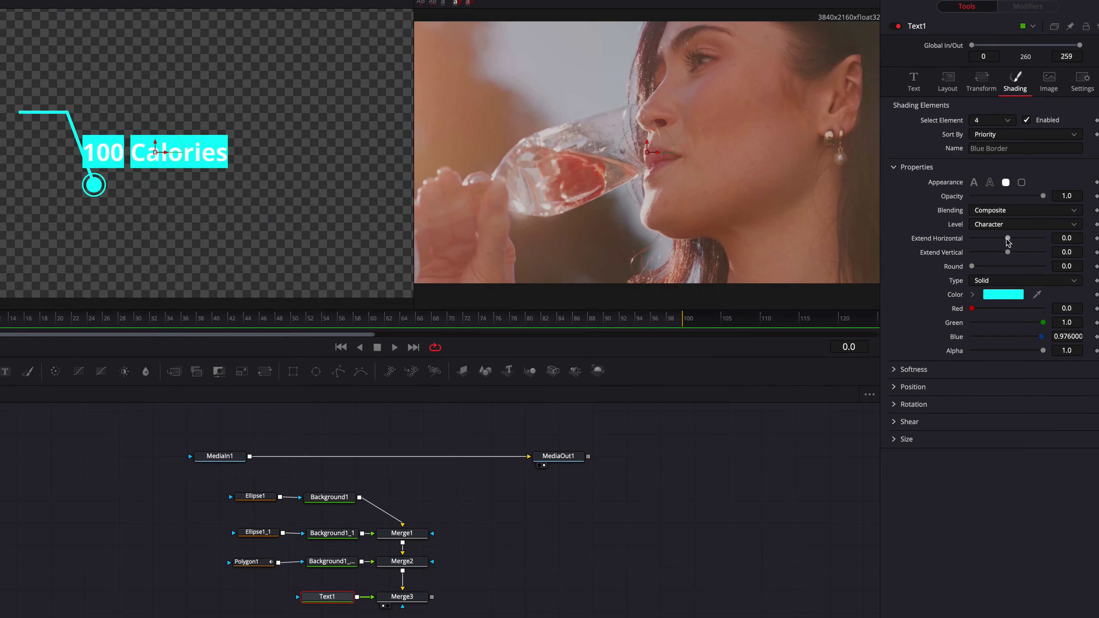
mouse_move(1007, 238)
mouse_down()
mouse_move(1050, 242)
mouse_move(1014, 254)
mouse_up()
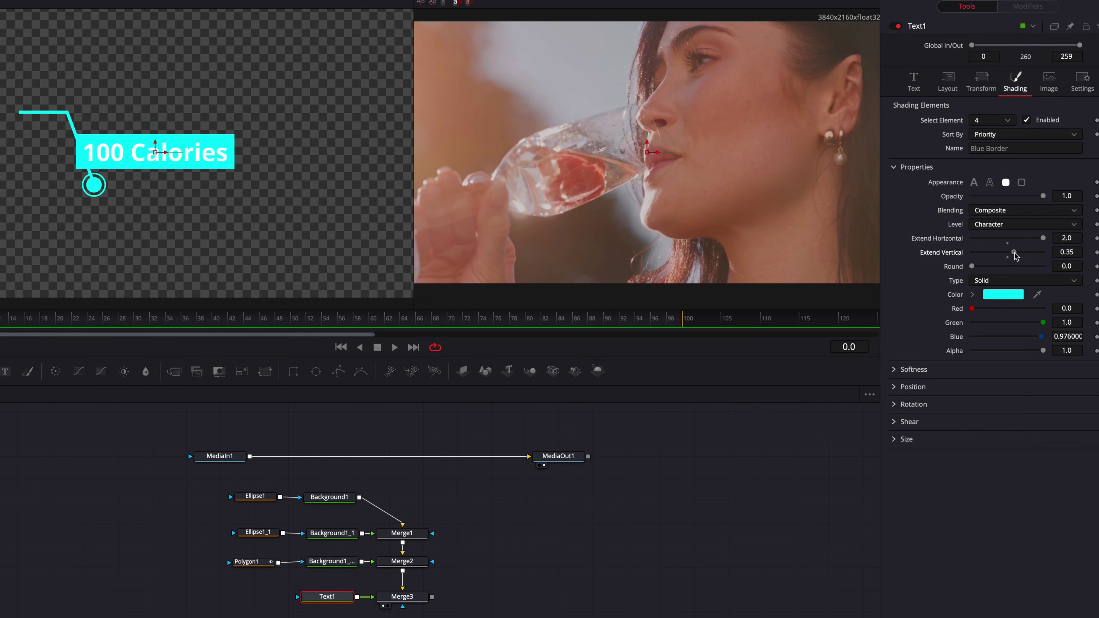
- Recolor the text fill in shading element 1 to dark gray and move the label directly above the pointer line's horizontal end
click(1004, 122)
click(1006, 134)
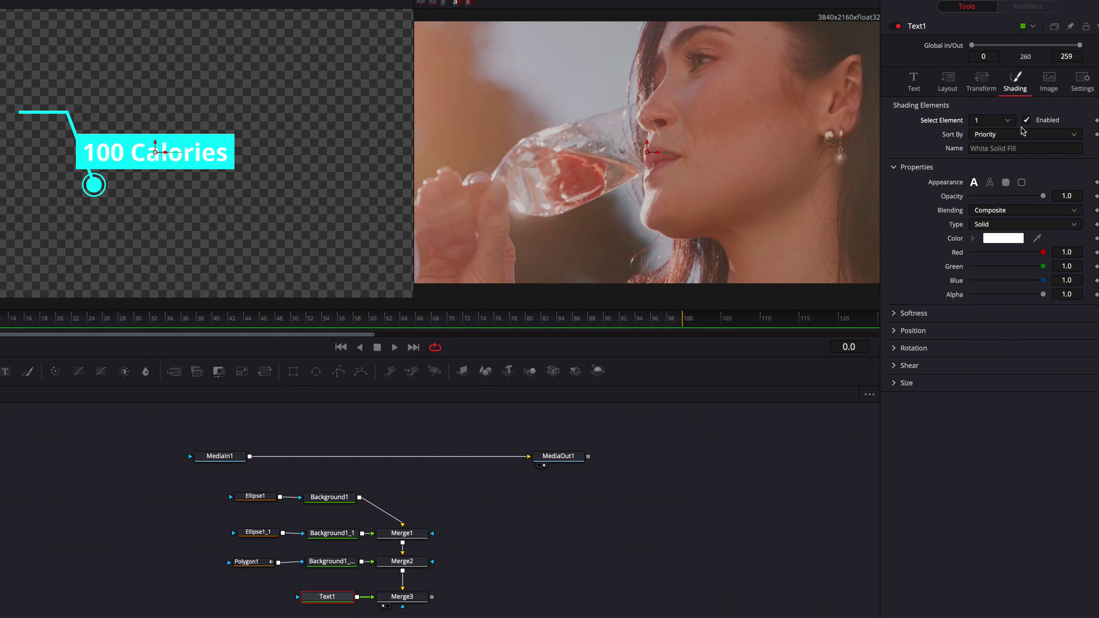
click(972, 238)
drag(977, 283, 962, 294)
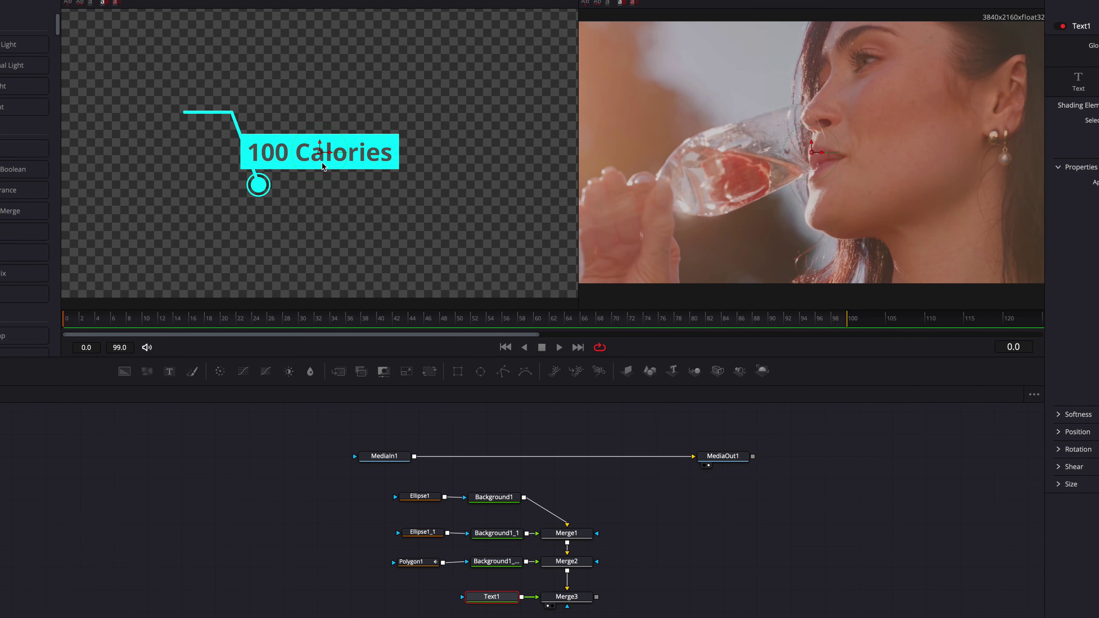
drag(320, 157, 155, 96)
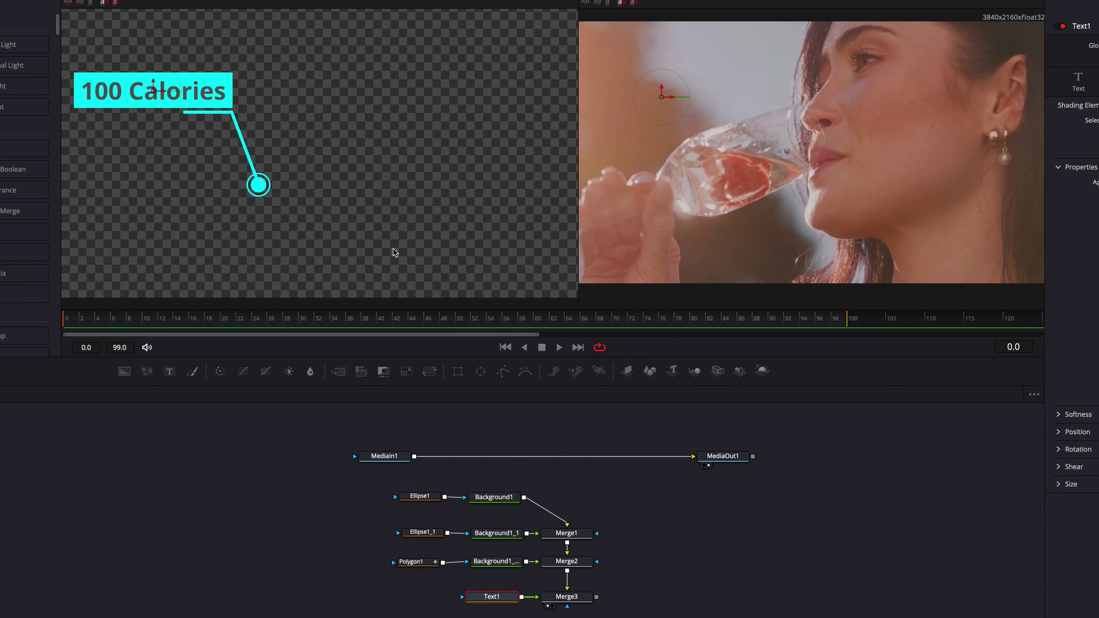
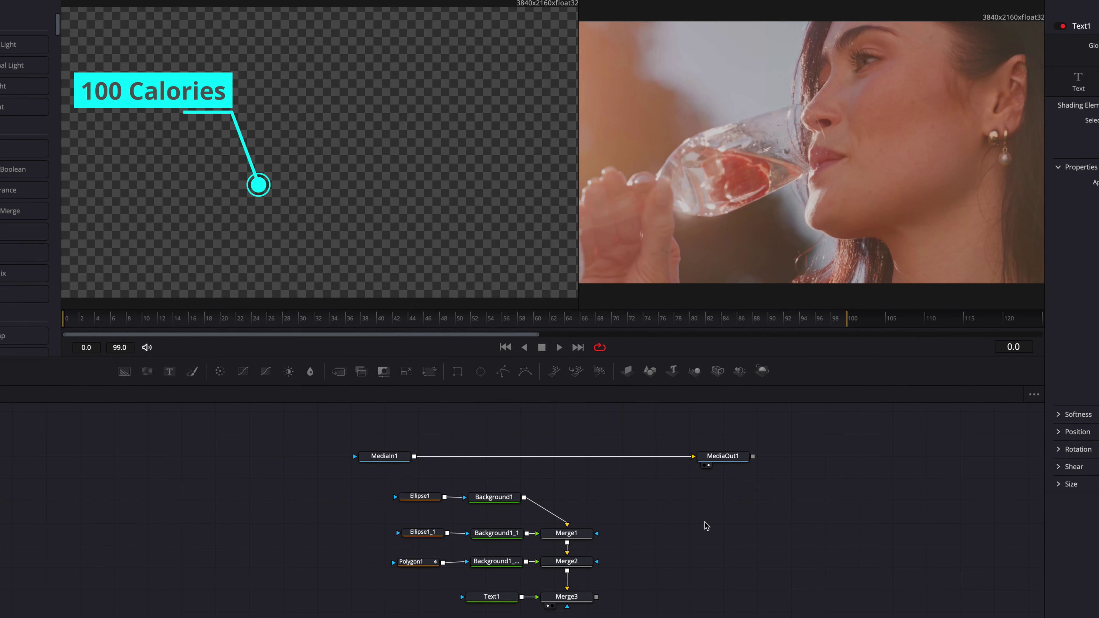
- Merge the Merge3 callout over MediaIn1 and place the new merge node between MediaIn1 and MediaOut1
drag(597, 597, 414, 456)
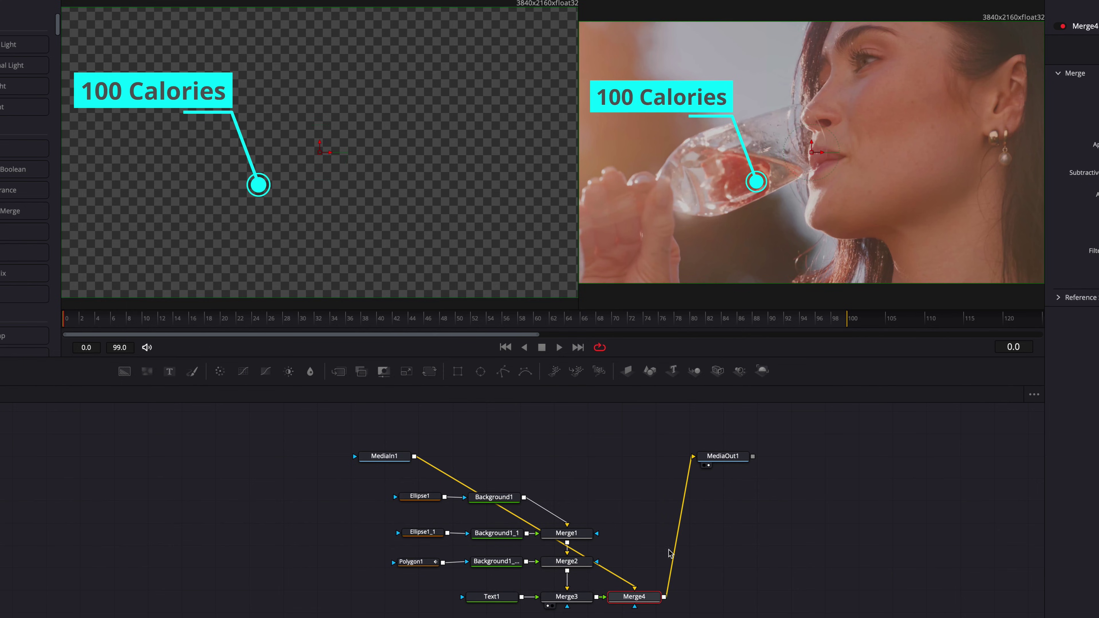
drag(651, 601, 775, 469)
mouse_move(671, 467)
mouse_down()
mouse_move(616, 469)
mouse_move(679, 469)
mouse_move(666, 476)
mouse_up()
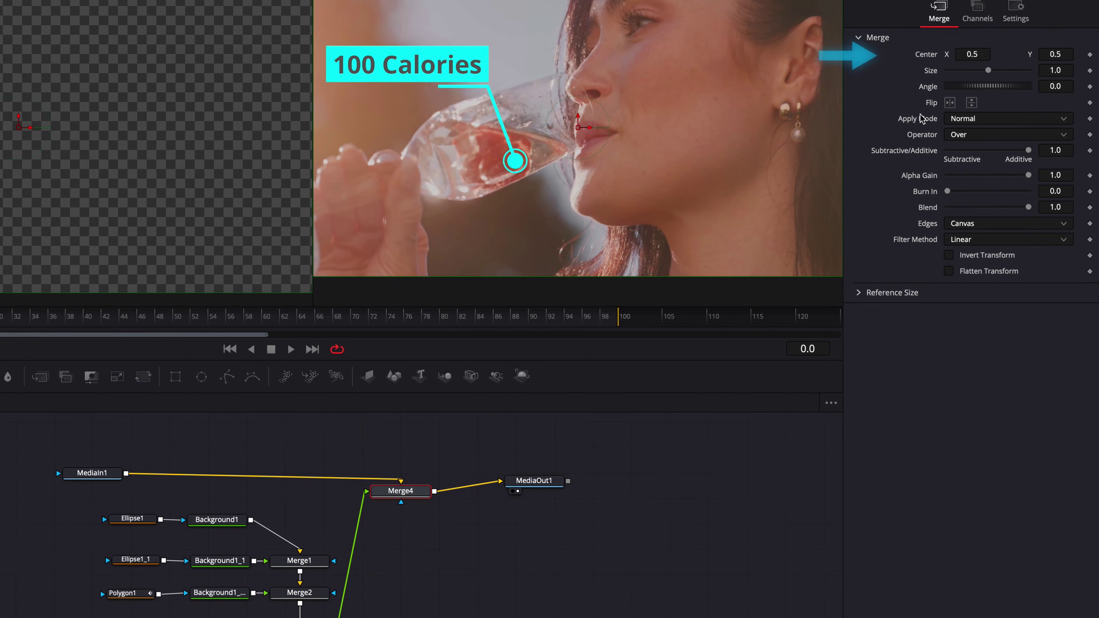
- Modify Merge4's Center with a Tracker position modifier
right_click(927, 60)
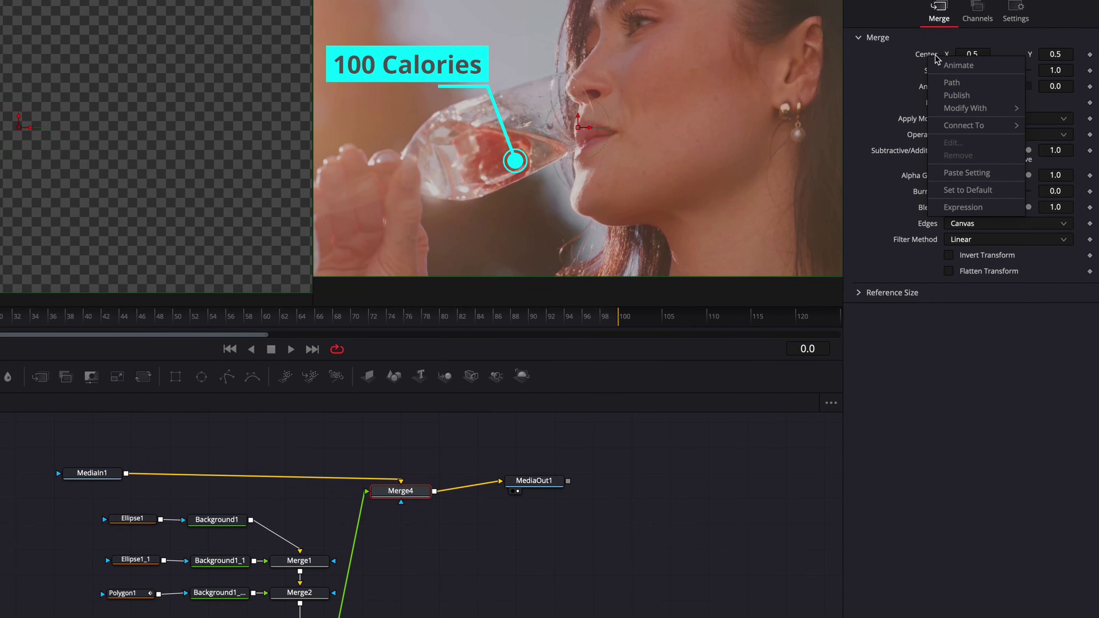
mouse_move(997, 115)
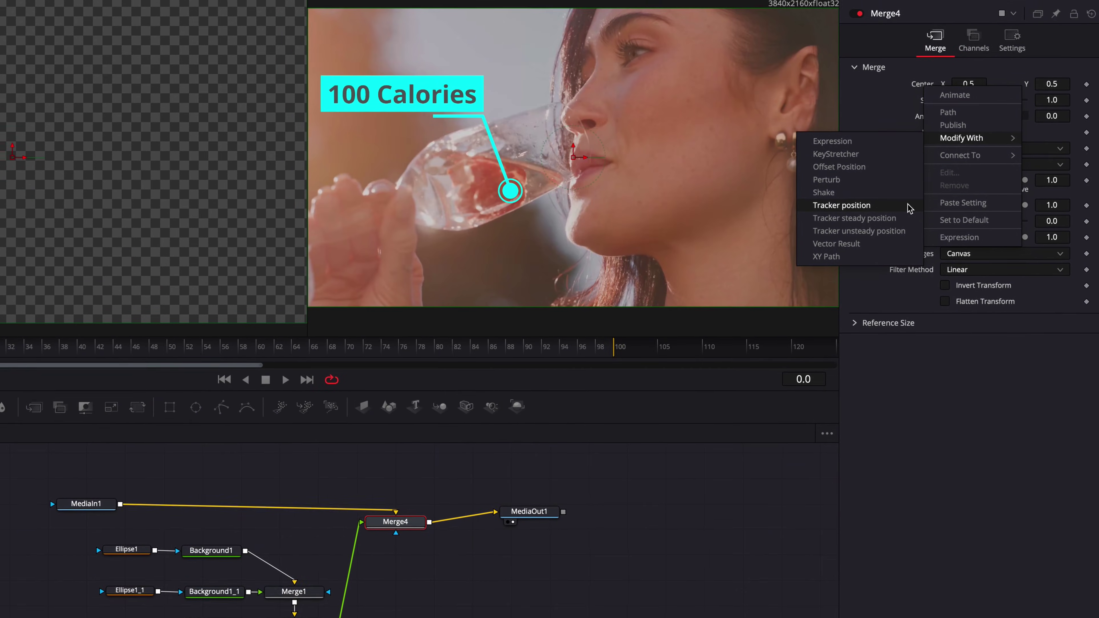
click(874, 176)
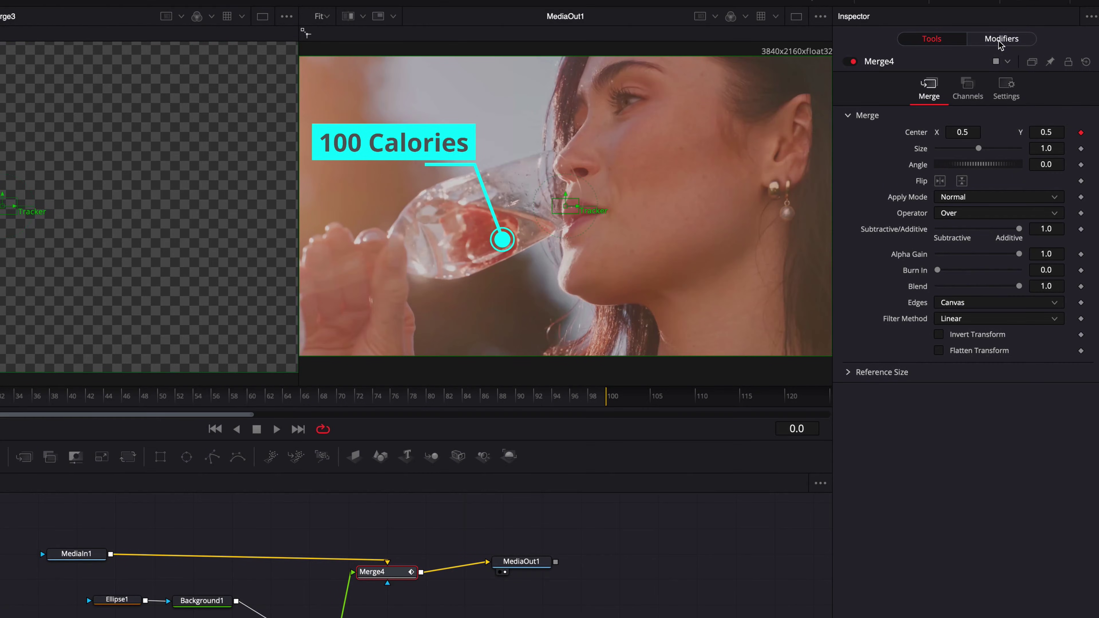
- Place the tracker pattern over the drink in the glass and enlarge its search area to about 0.167 by 0.222
click(1000, 40)
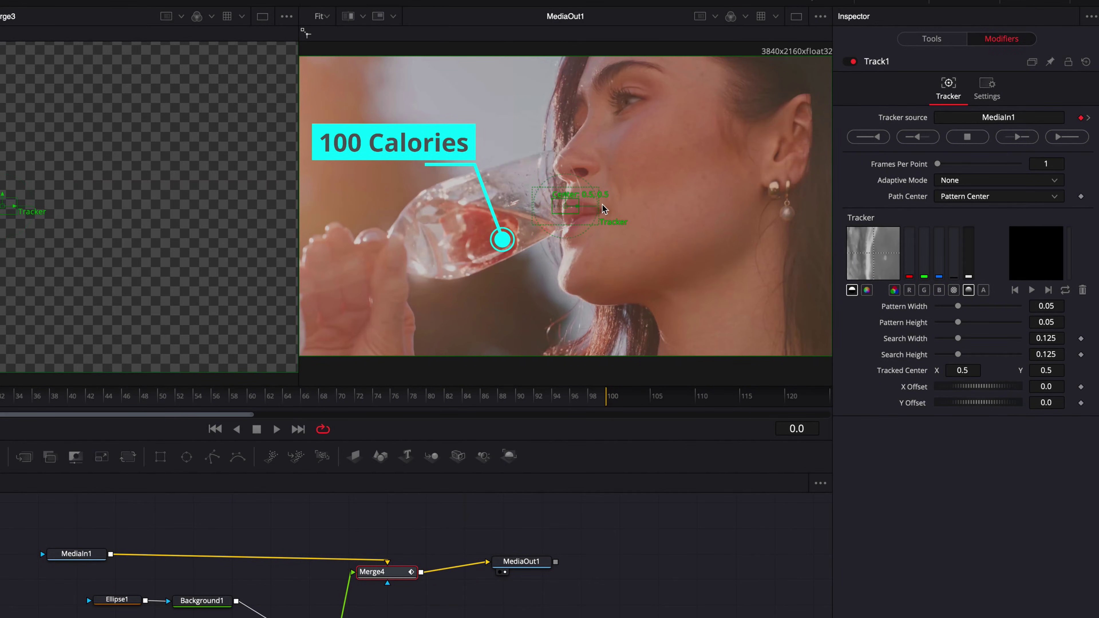
drag(554, 202, 487, 235)
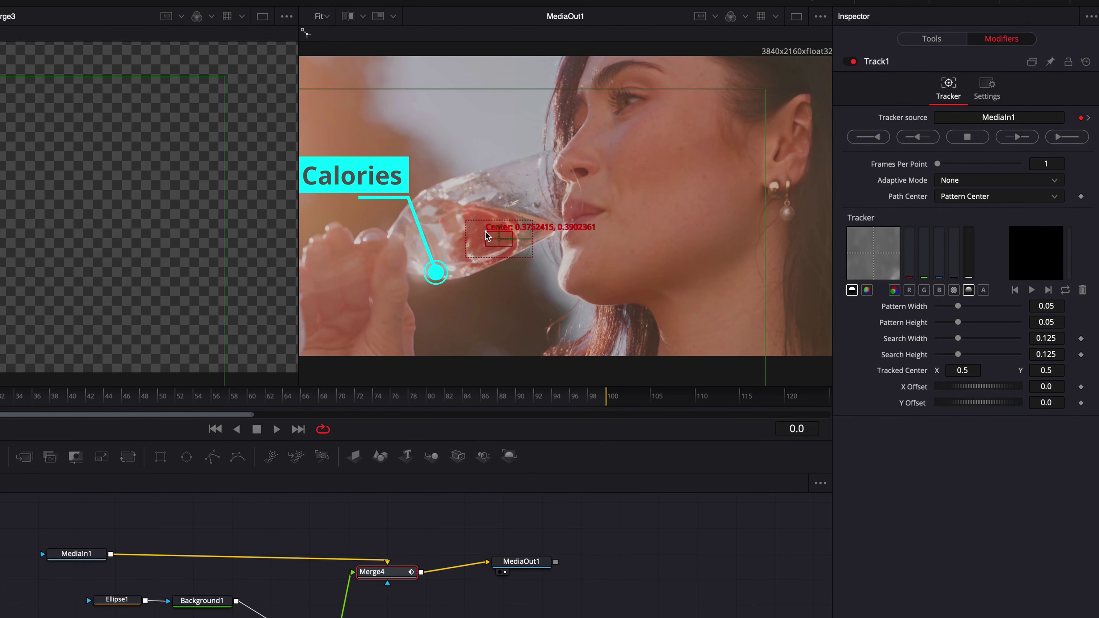
drag(532, 219, 543, 205)
drag(487, 235, 486, 235)
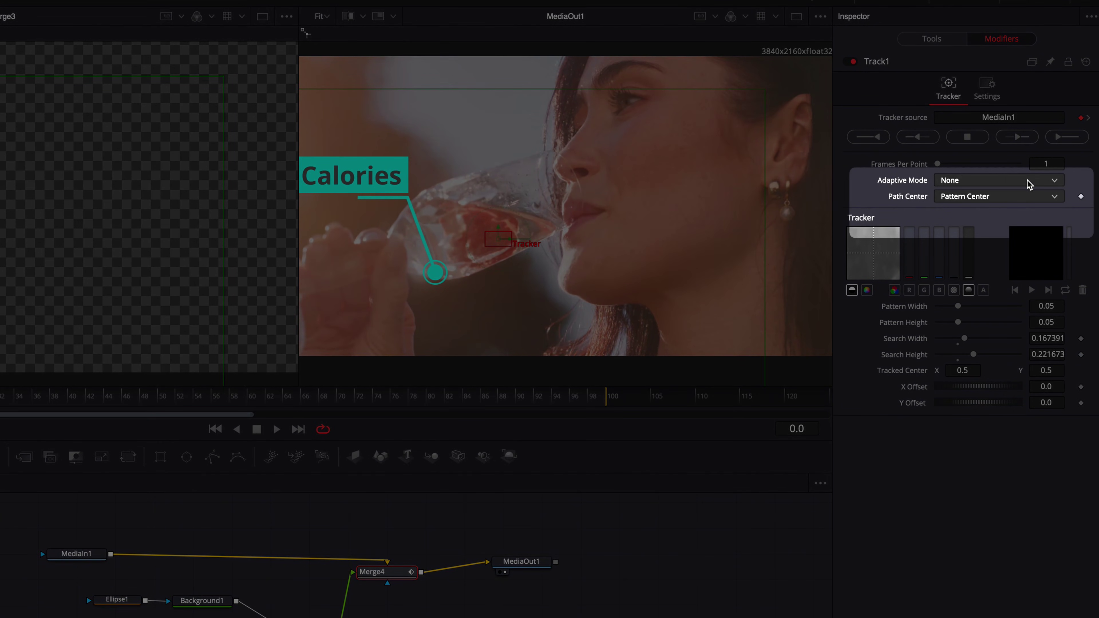
- Set the tracker's Adaptive Mode to Best match and track forward from the first frame through the clip
click(1028, 184)
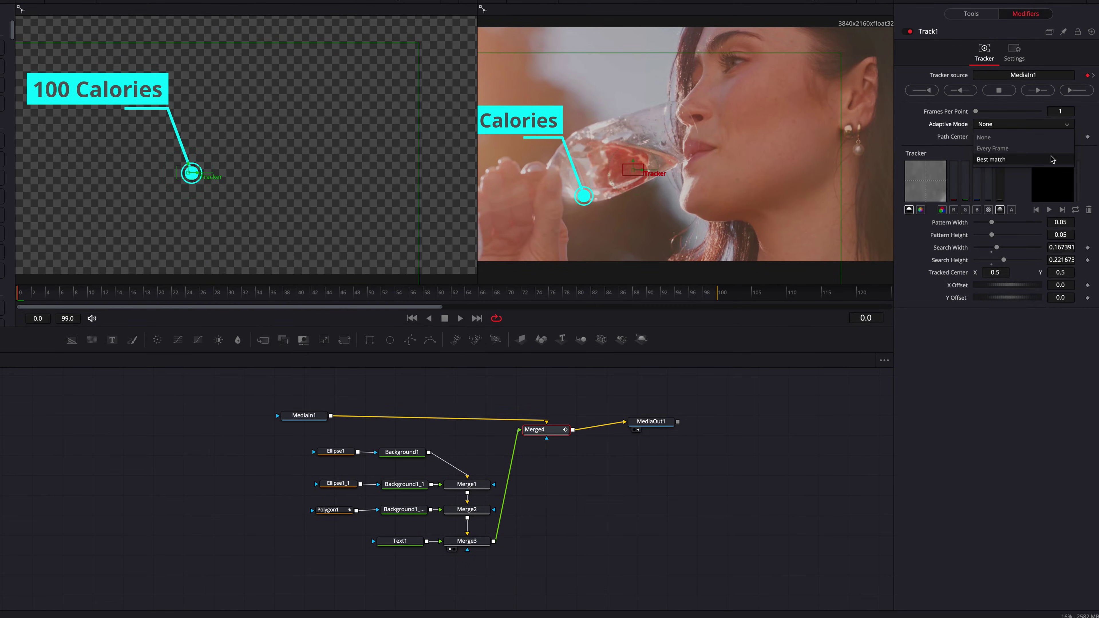
click(1052, 160)
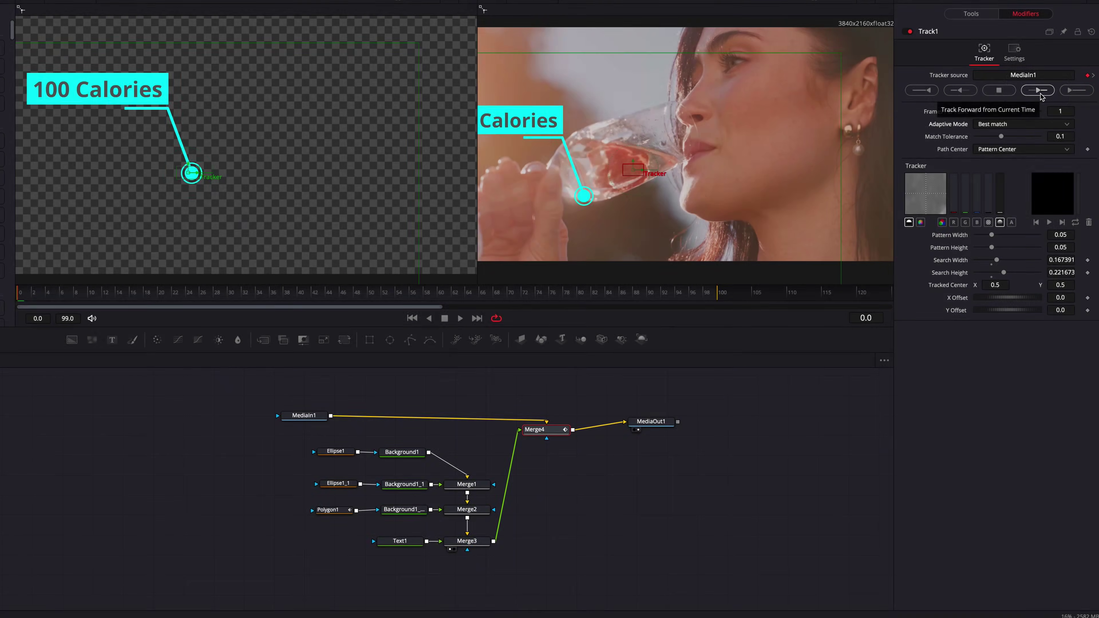
click(1039, 91)
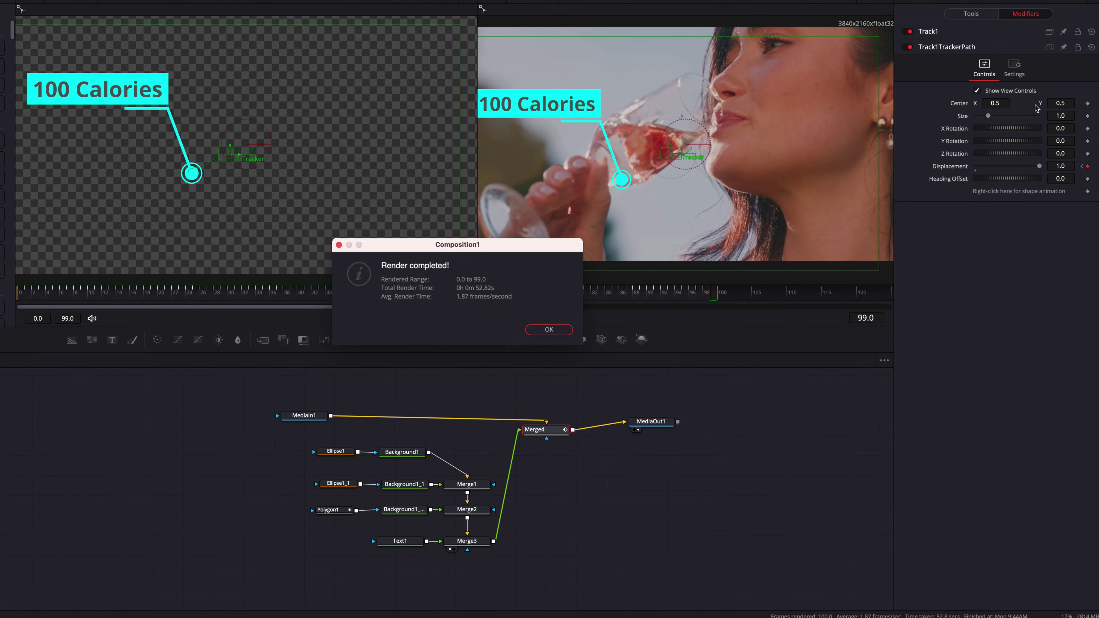
click(557, 330)
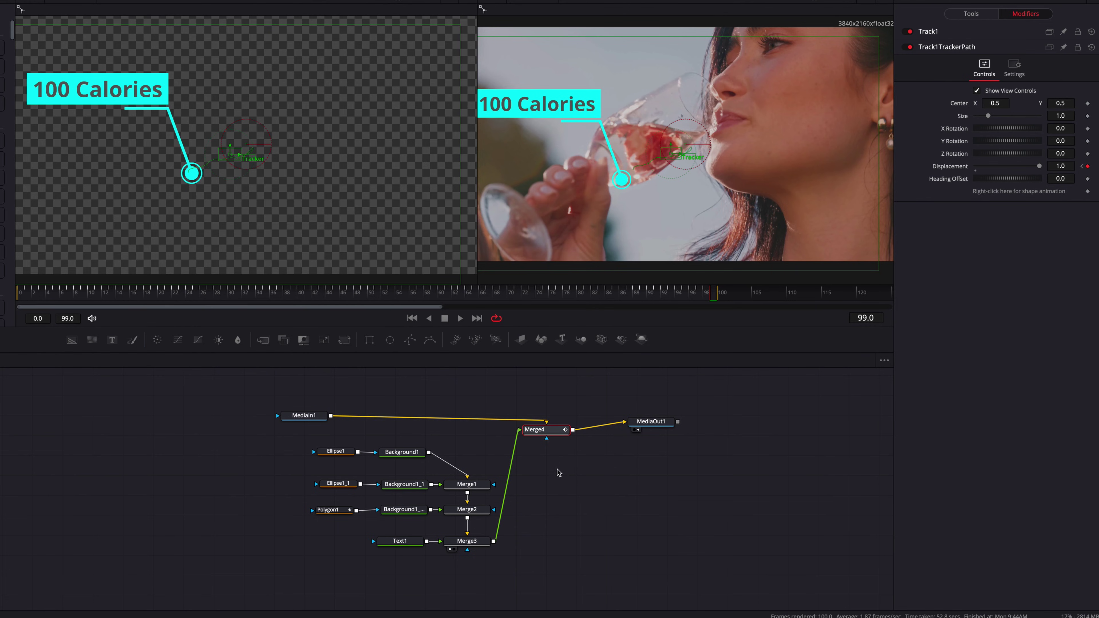
- Play the composition from the first frame to check how the callout follows the glass
click(25, 295)
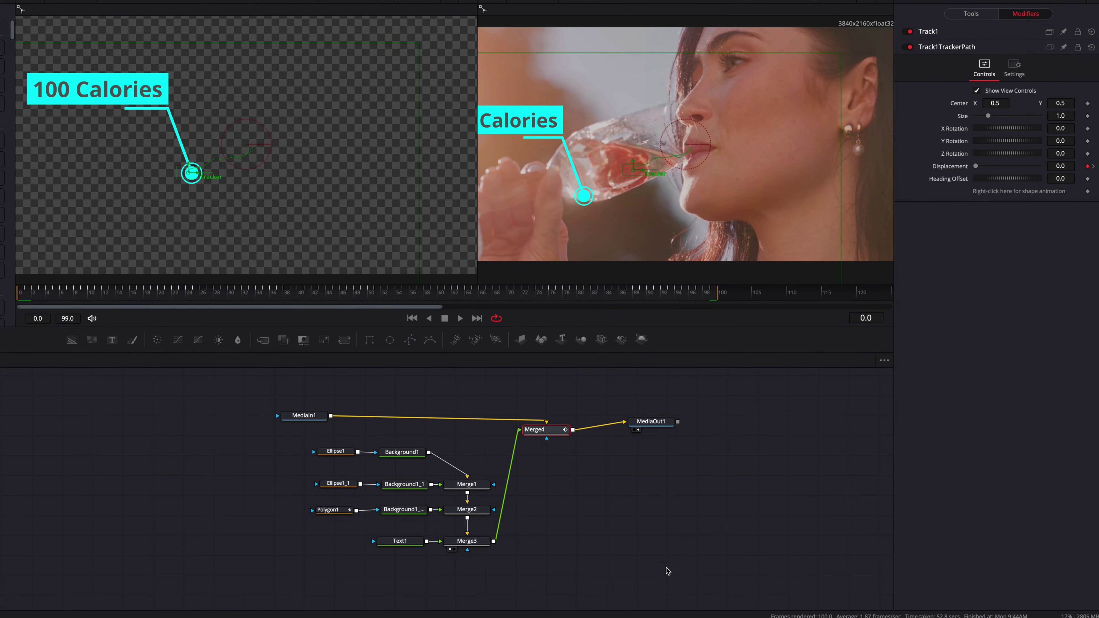
click(626, 498)
key(space)
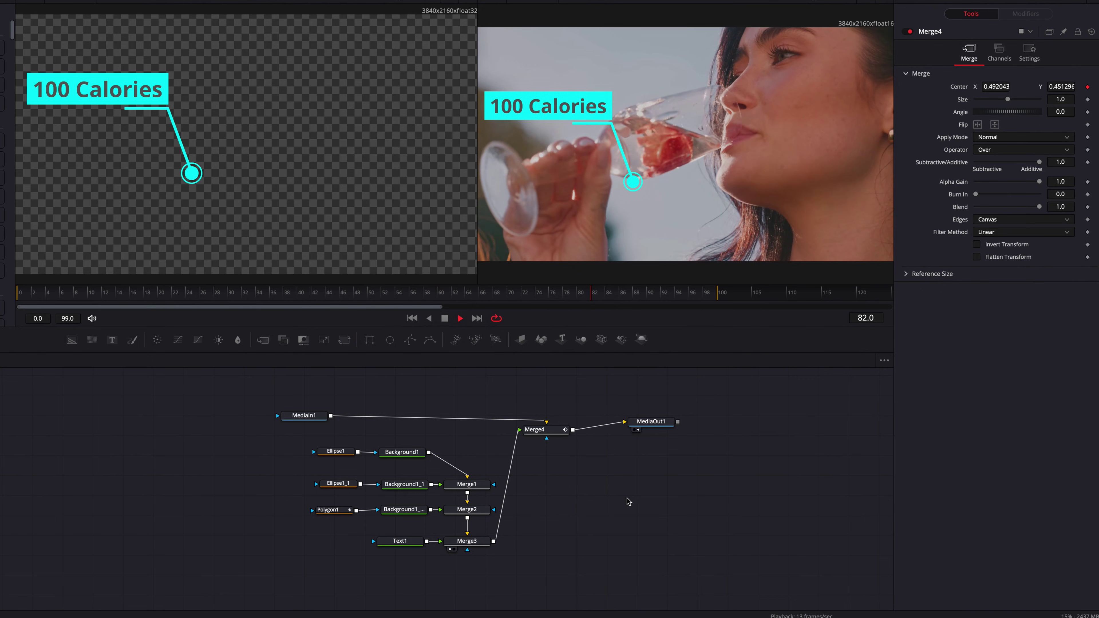
key(space)
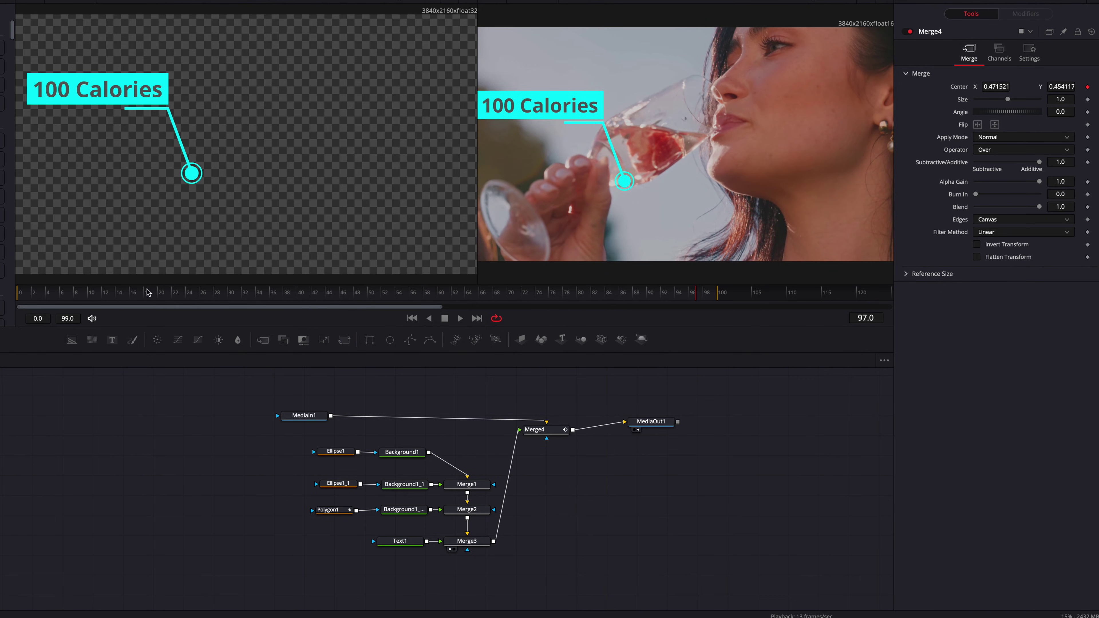
- At the first frame, set Track1's X Offset to 0.1218 and Y Offset to 0.1072 to bring the dot back onto the drink
key(Home)
click(563, 431)
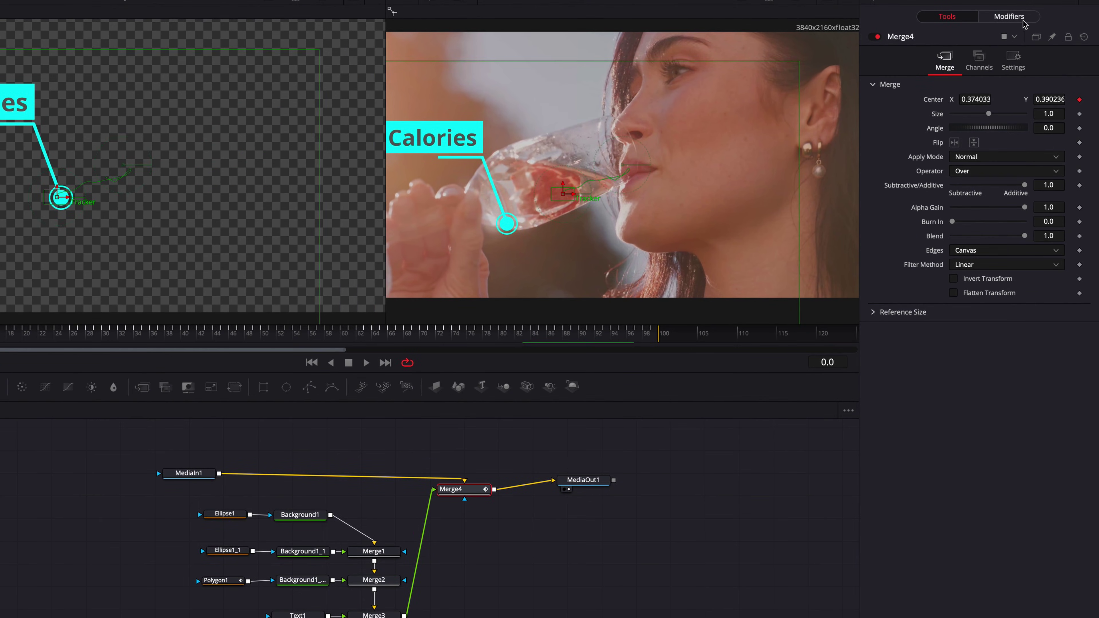
click(1008, 17)
click(993, 56)
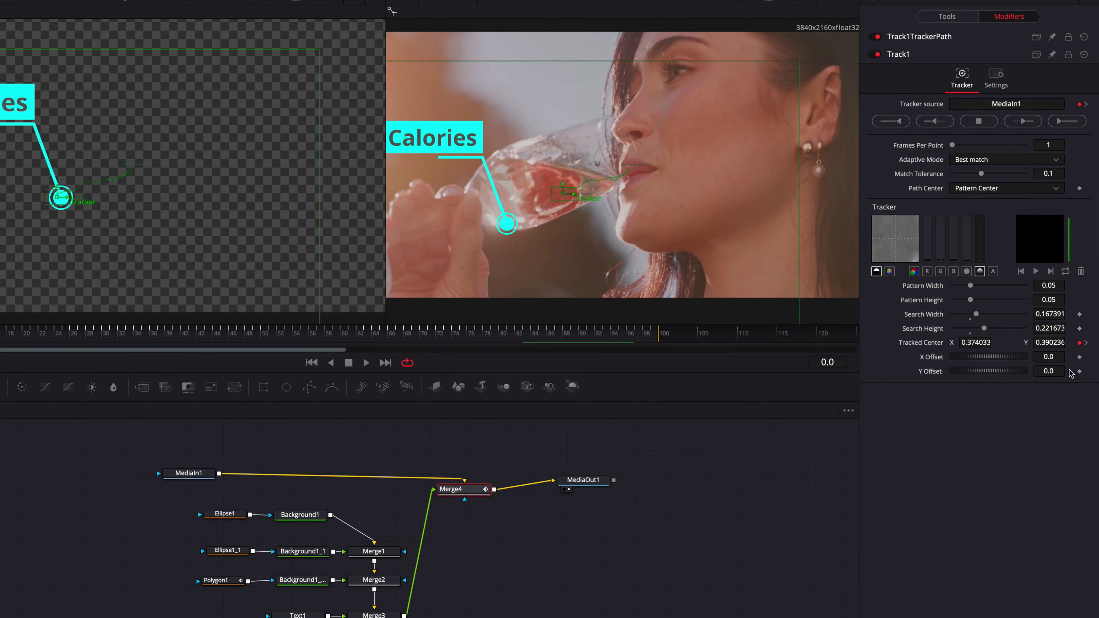
drag(982, 357, 1008, 360)
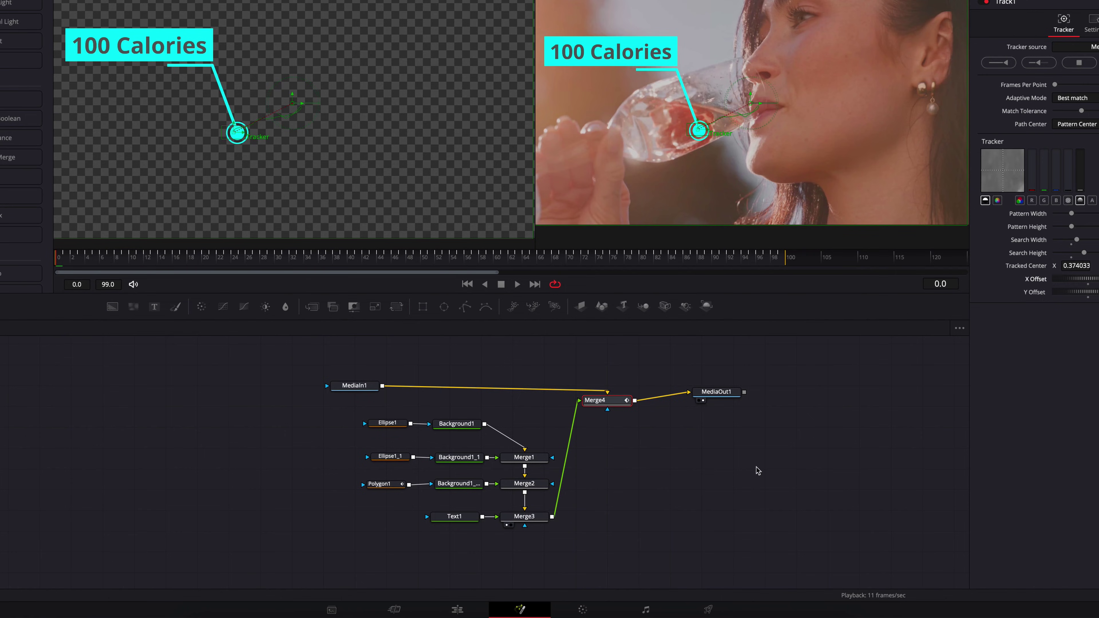
click(757, 471)
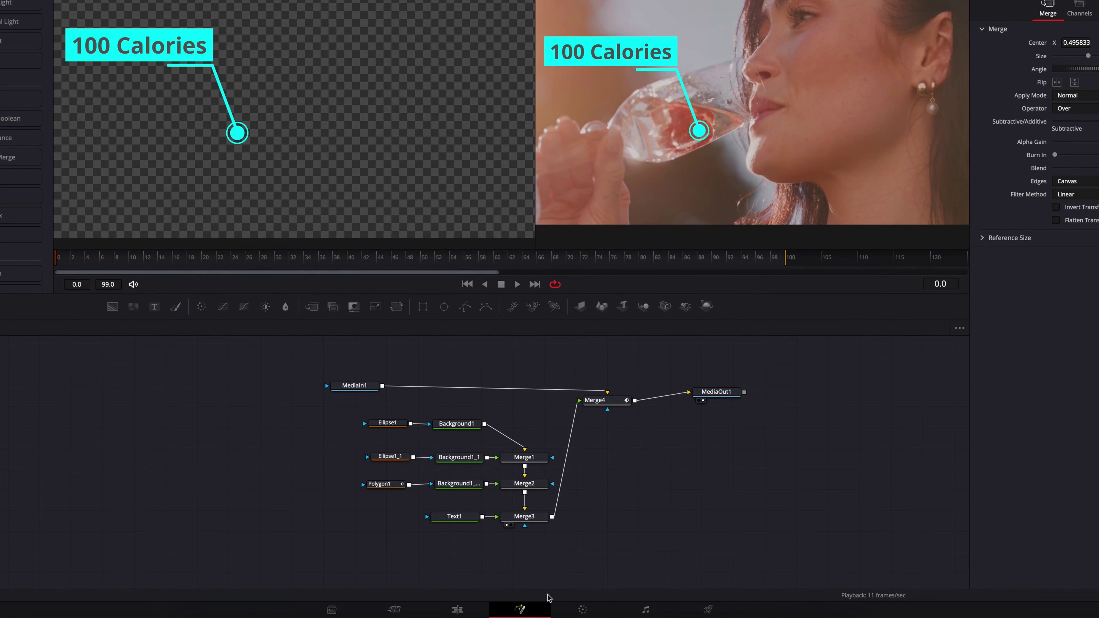
- Play the drink.mp4 clip on the Edit page to check the tracked callout, and return to its start
click(456, 610)
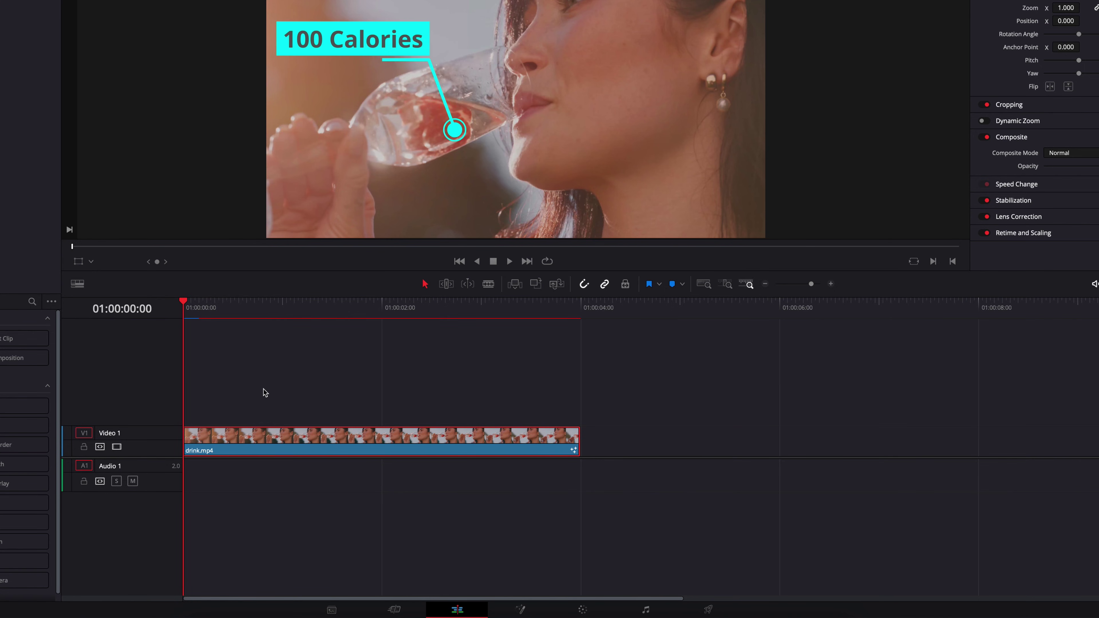
key(space)
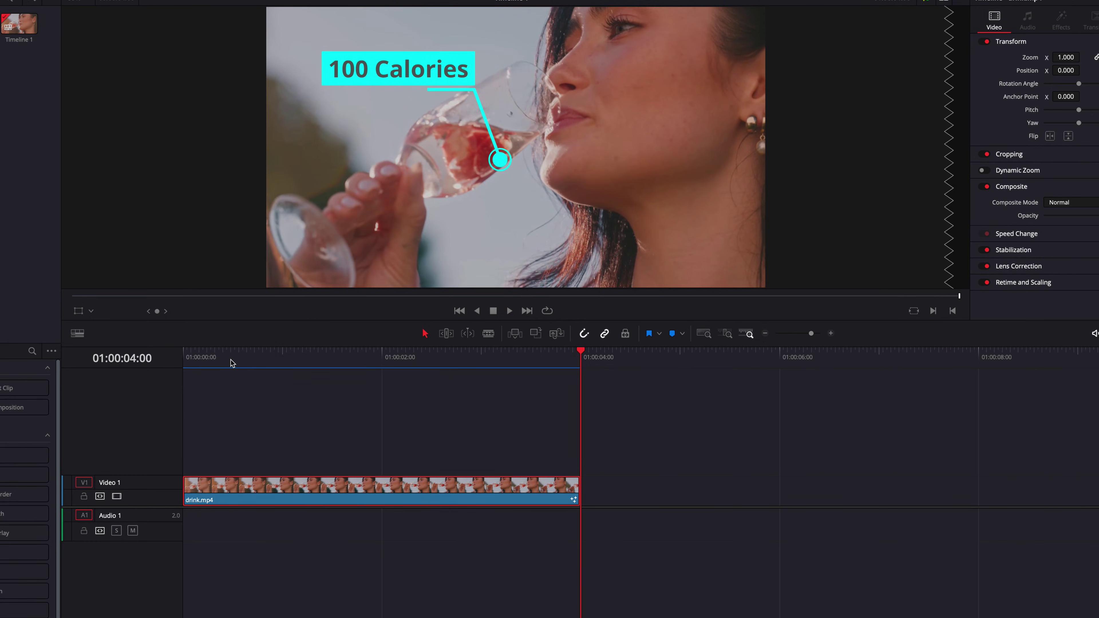
key(Home)
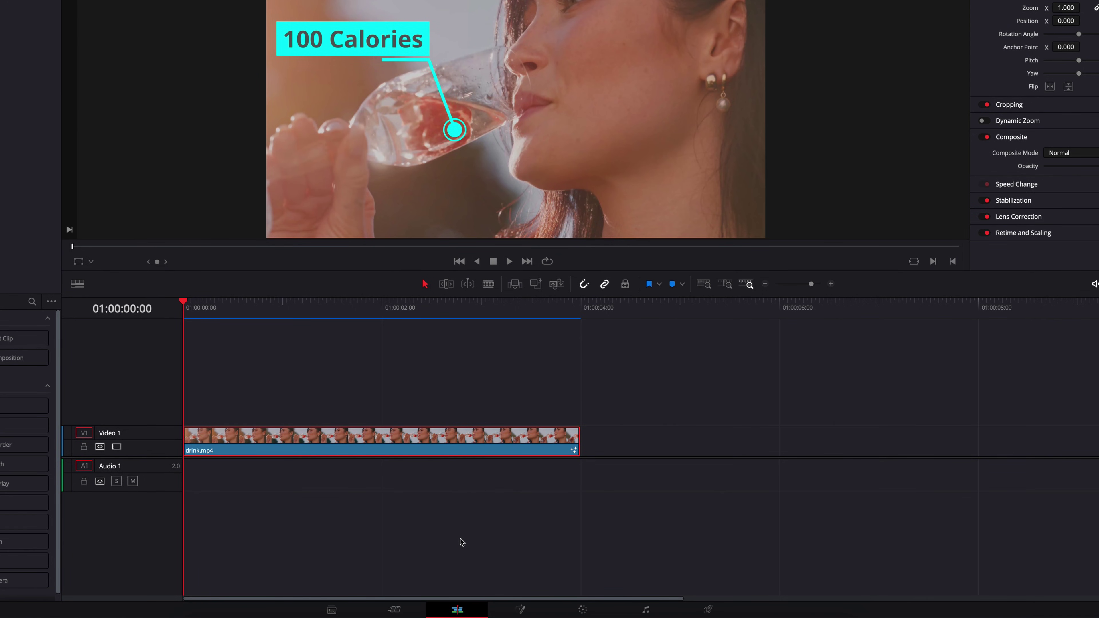
- Return to the Fusion page and delete the Track1 modifier from Merge4
click(521, 609)
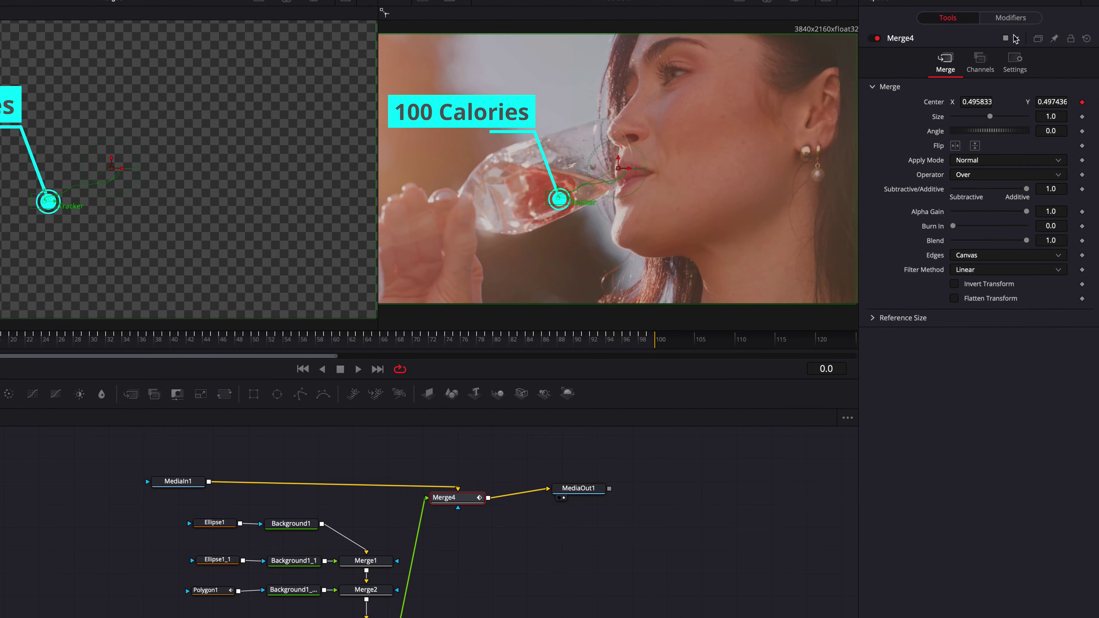
click(1098, 0)
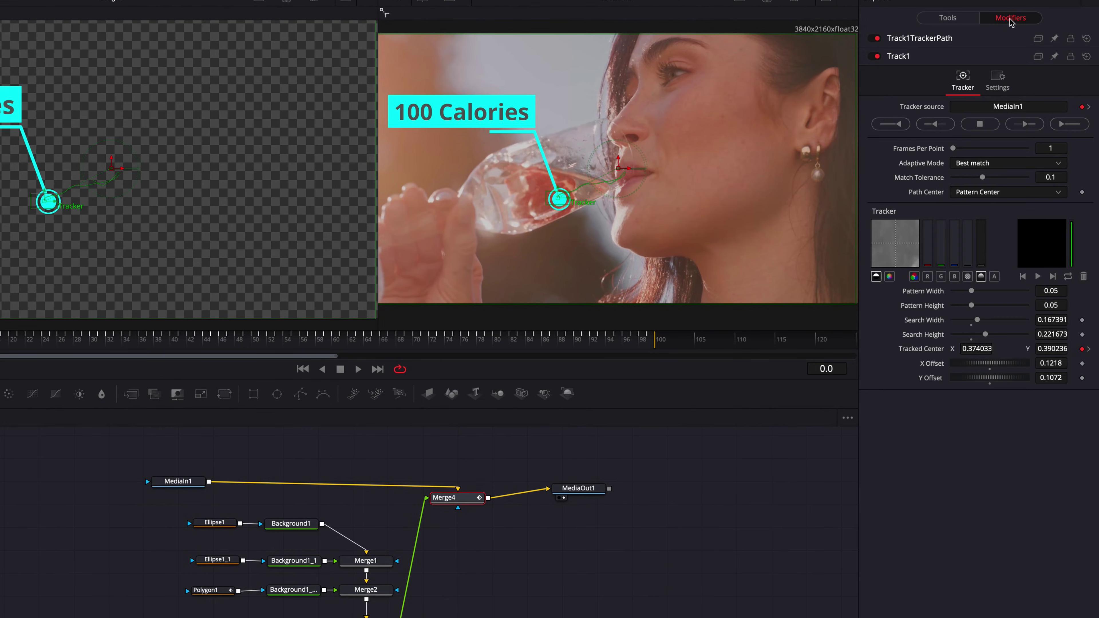
right_click(969, 62)
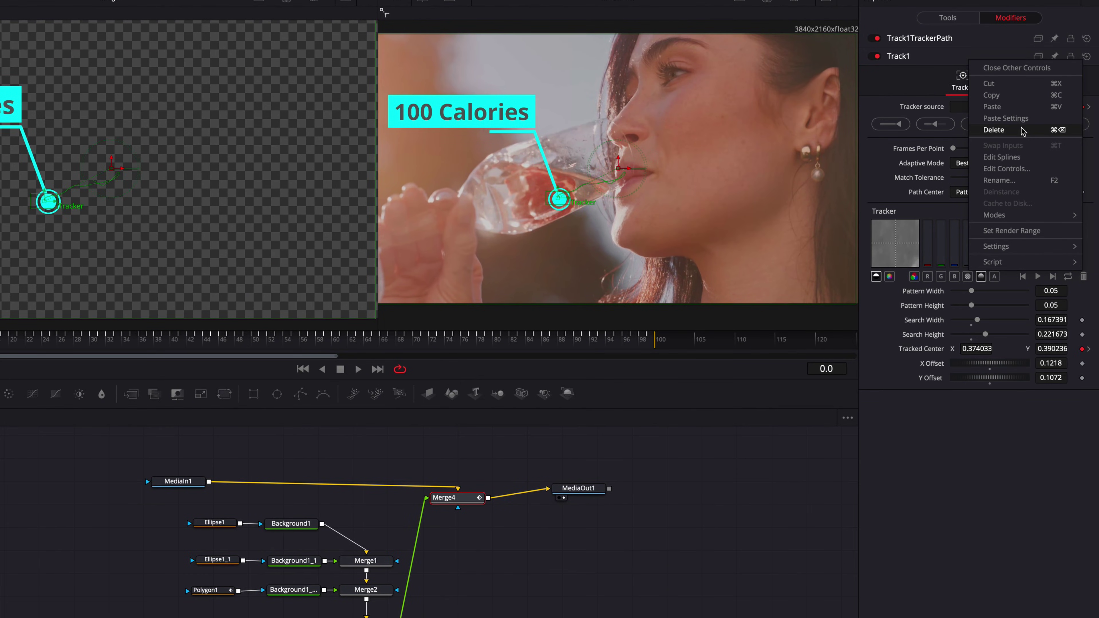
click(947, 17)
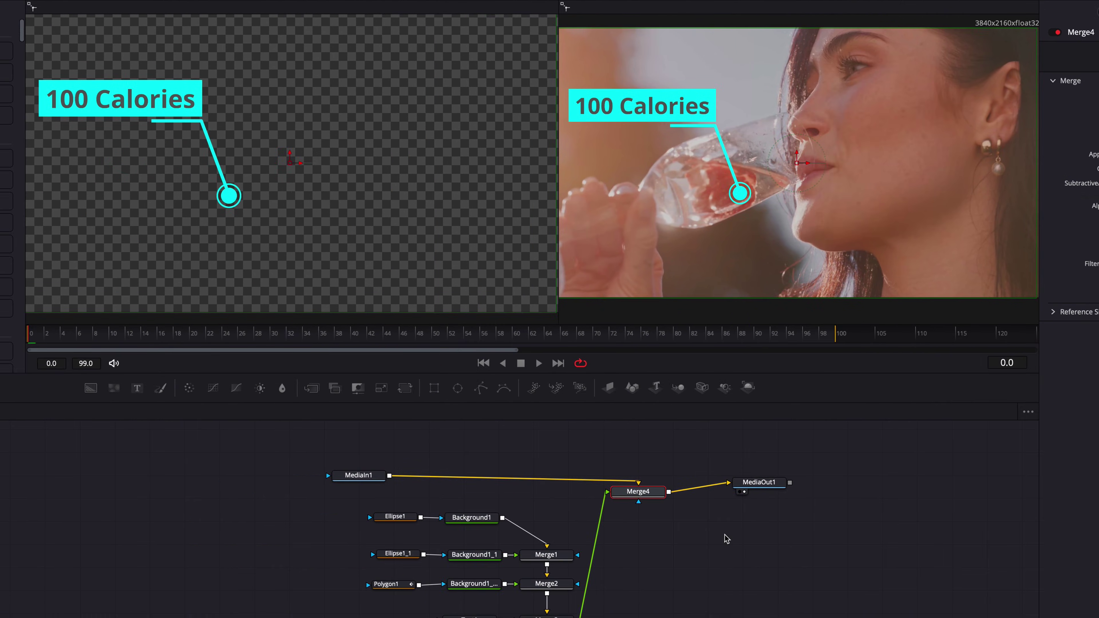
- Play the composition to check the untracked callout against the moving glass, and return to the first frame
key(space)
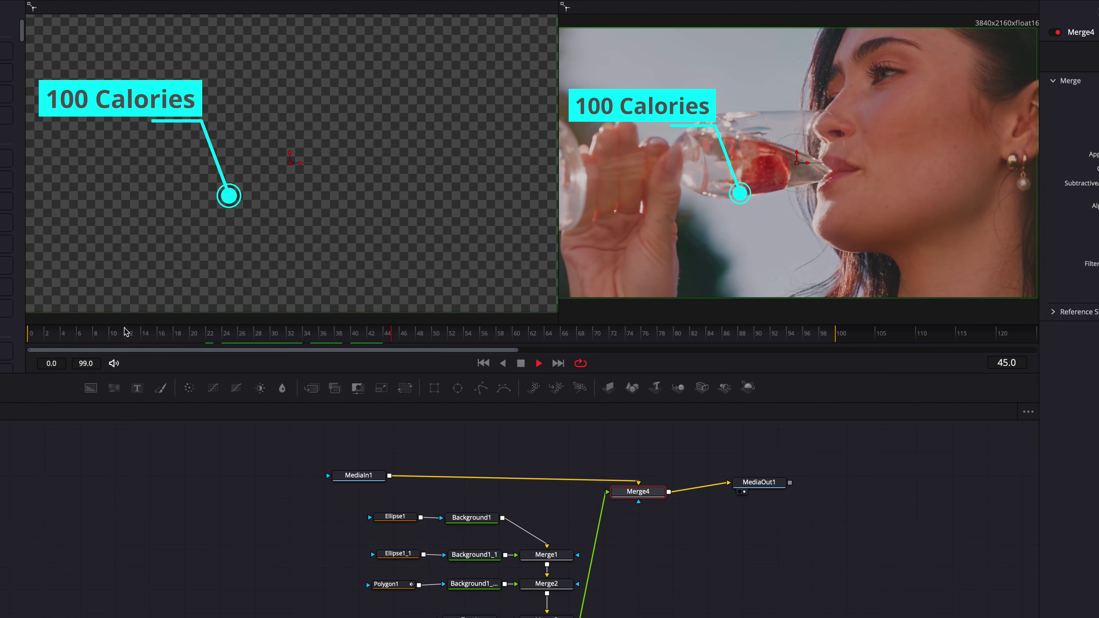
click(32, 335)
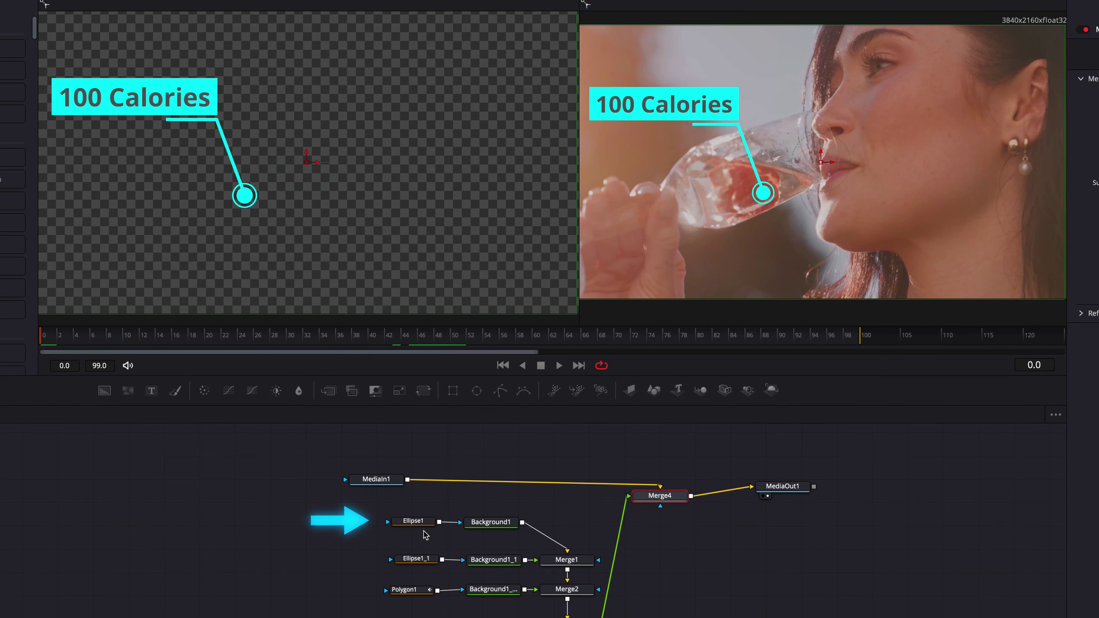
- Modify Ellipse1's Center with a Tracker position modifier and assign MediaIn1 as its tracker source
click(411, 524)
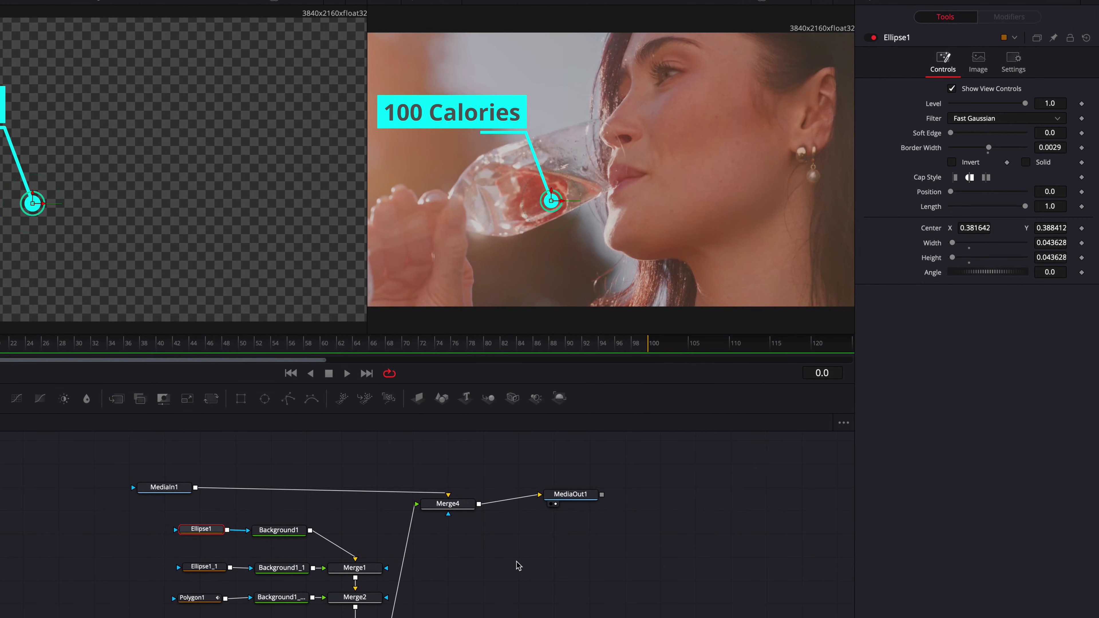
right_click(933, 231)
mouse_move(981, 276)
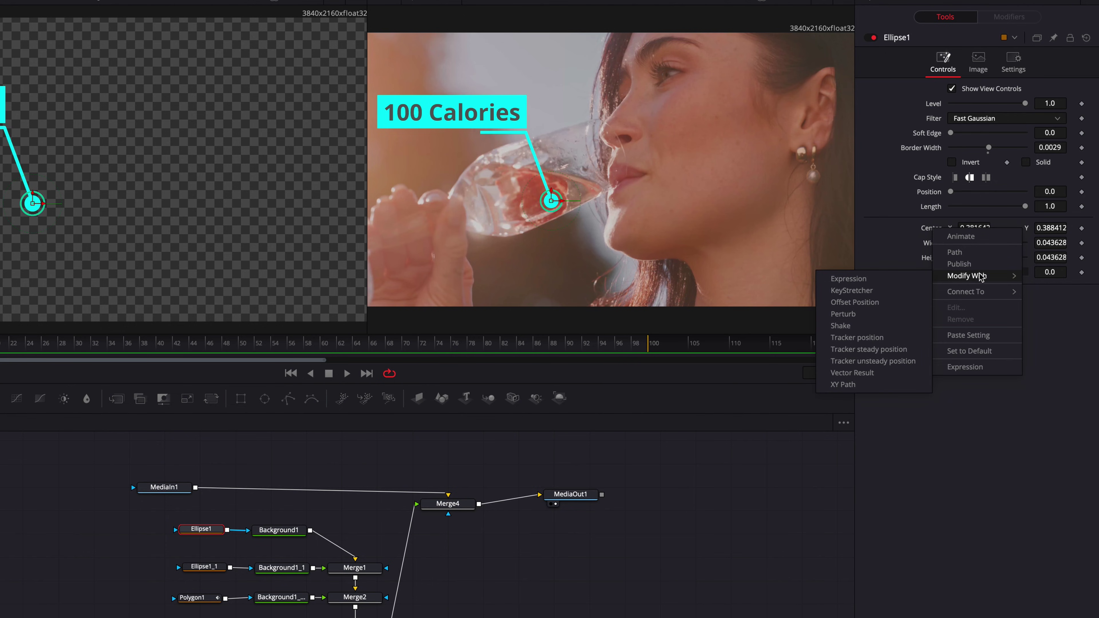
click(891, 337)
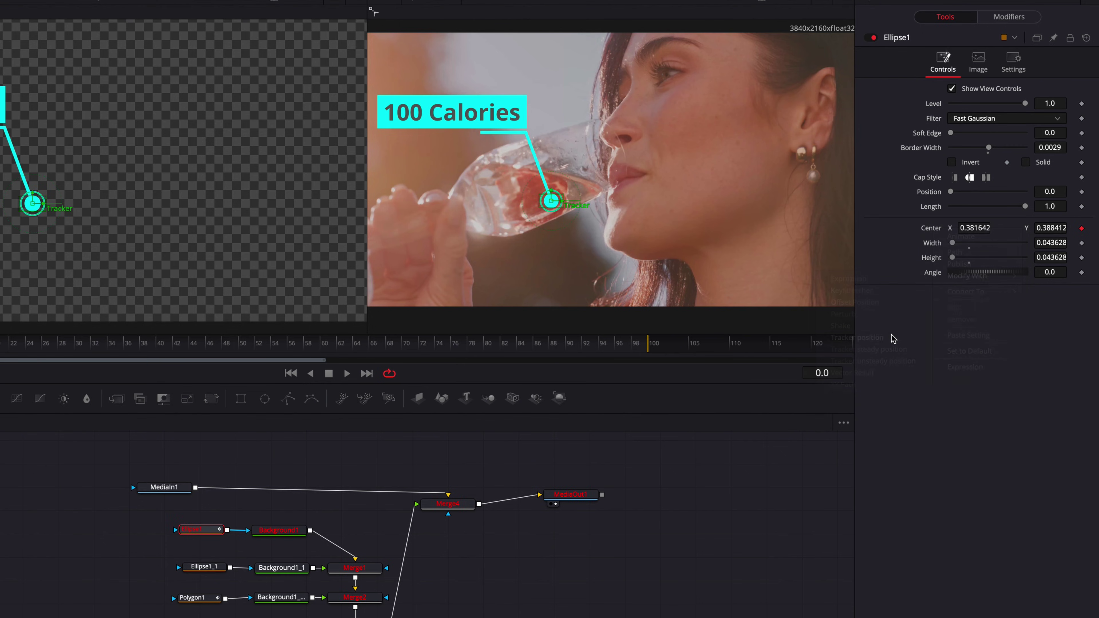
click(1029, 20)
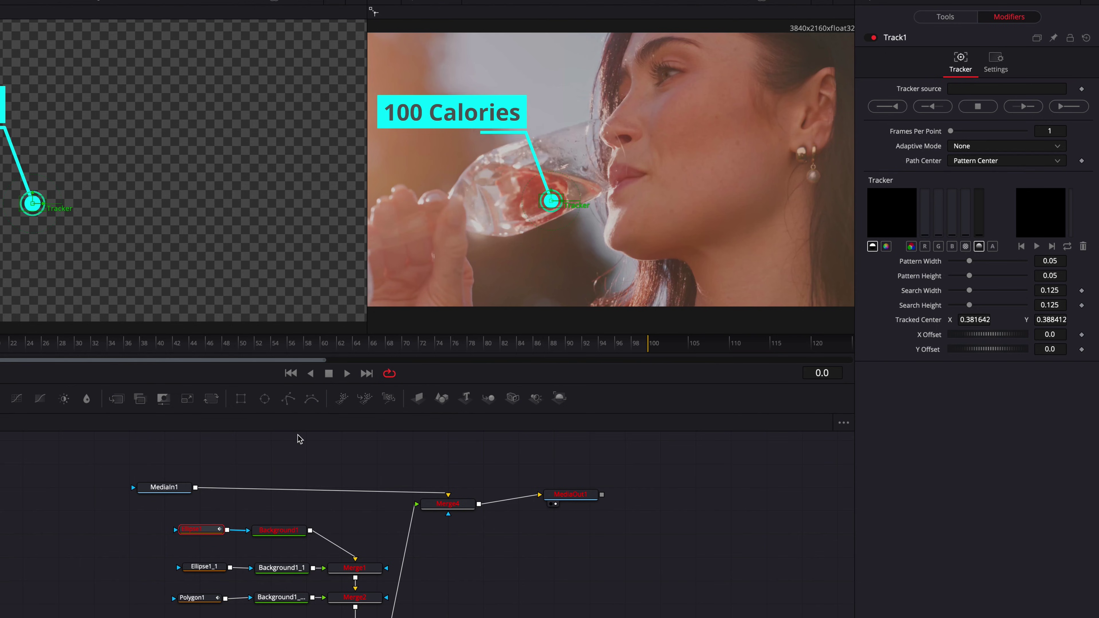
click(176, 484)
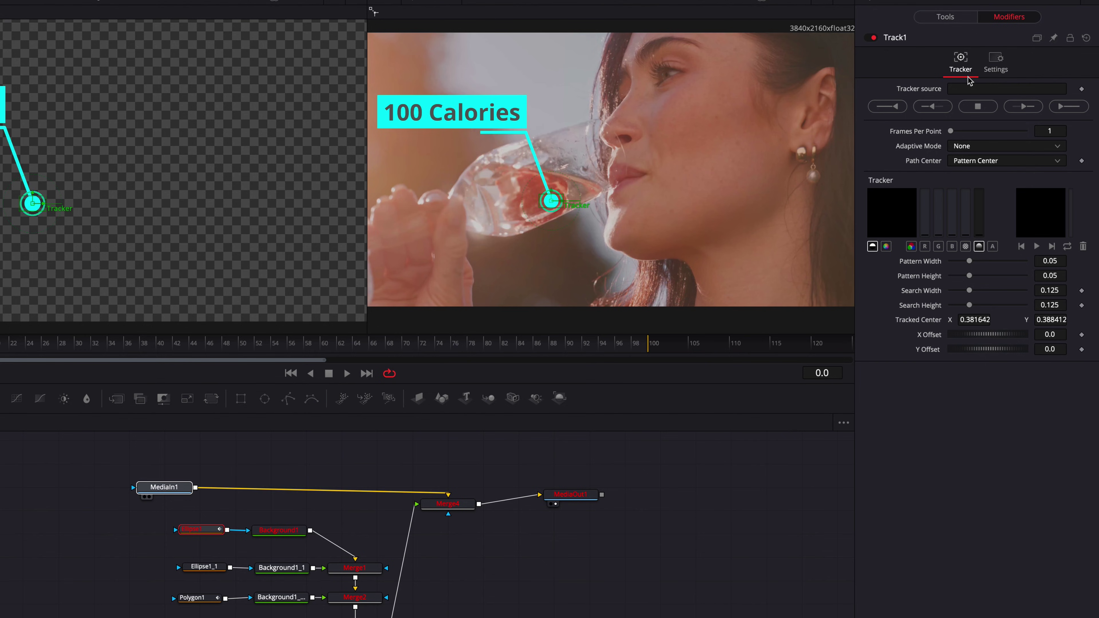
drag(1004, 90, 1005, 90)
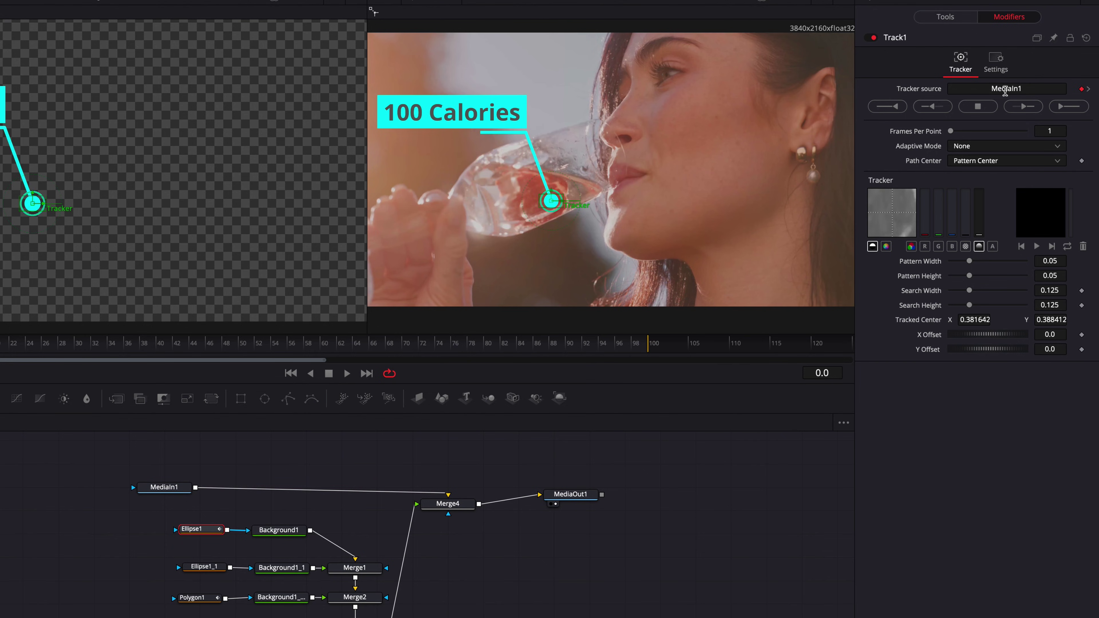
- Enlarge the tracker pattern box around the dot to about 0.057 by 0.071 and set Adaptive Mode to Best match
drag(580, 185, 566, 217)
scroll(563, 204, up, 2)
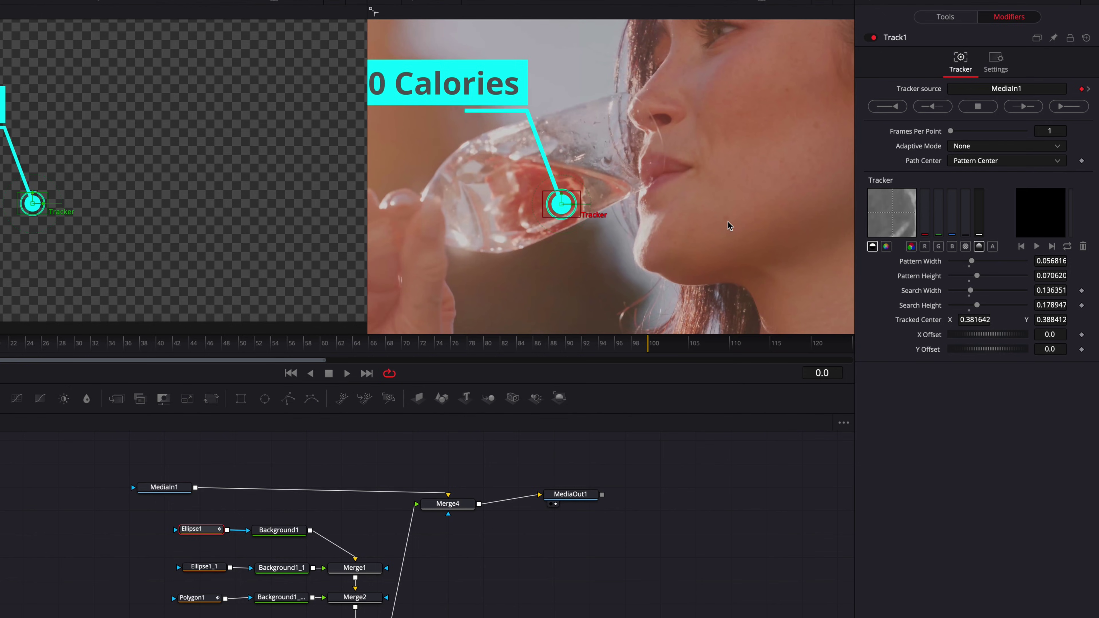
key(ctrl+f)
click(1043, 146)
click(1031, 186)
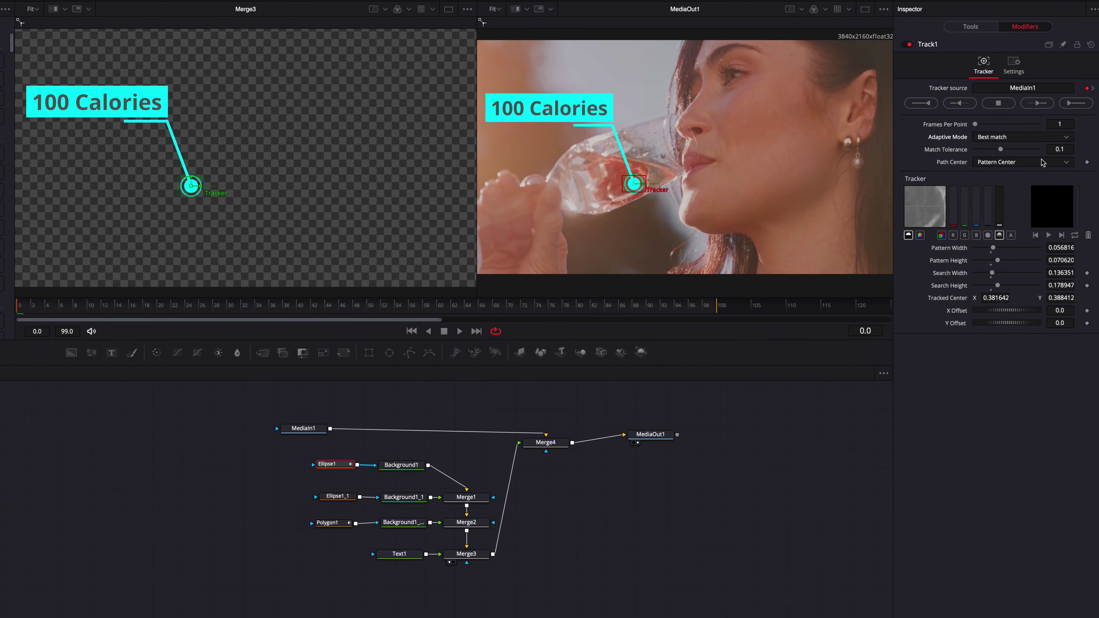
- Track the pattern forward from the first frame through the clip, and play the result from the start to check the ring's motion
click(1038, 103)
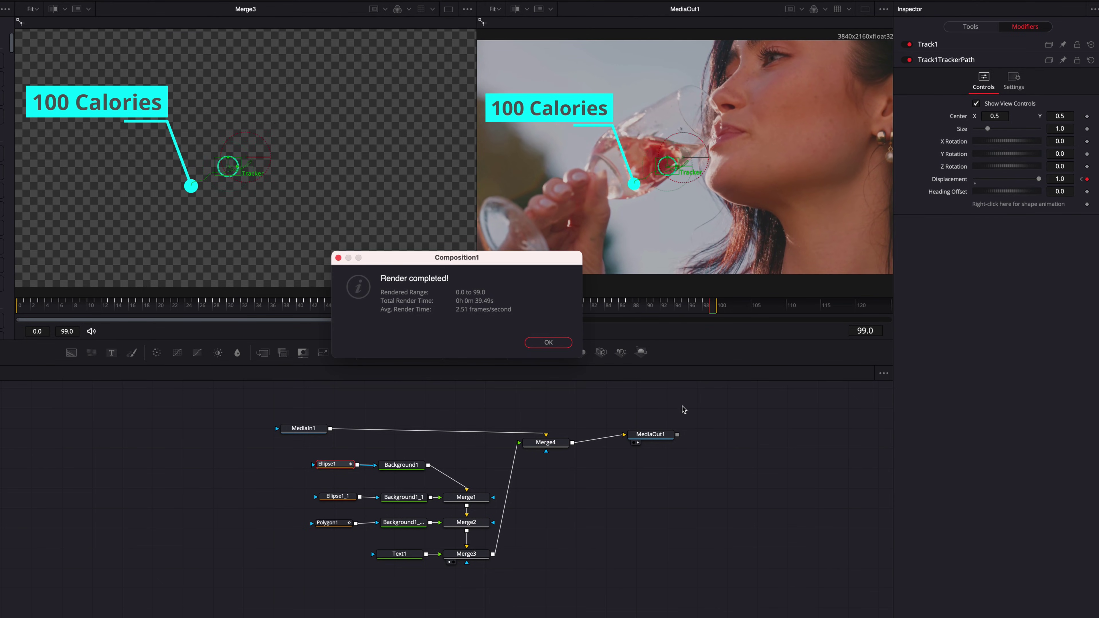
click(549, 343)
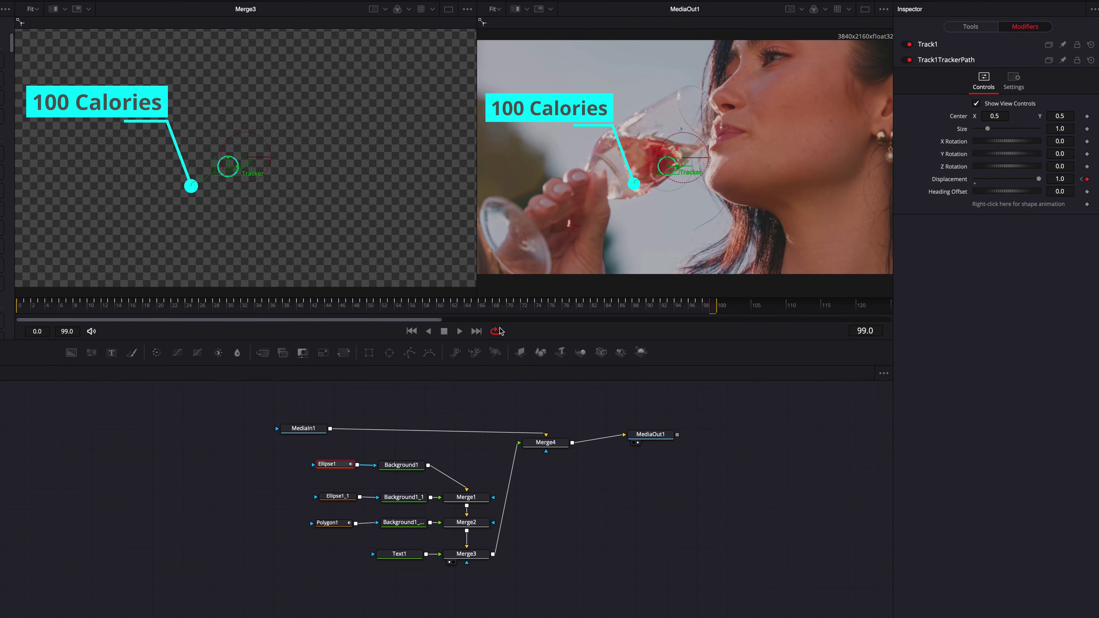
click(47, 312)
key(space)
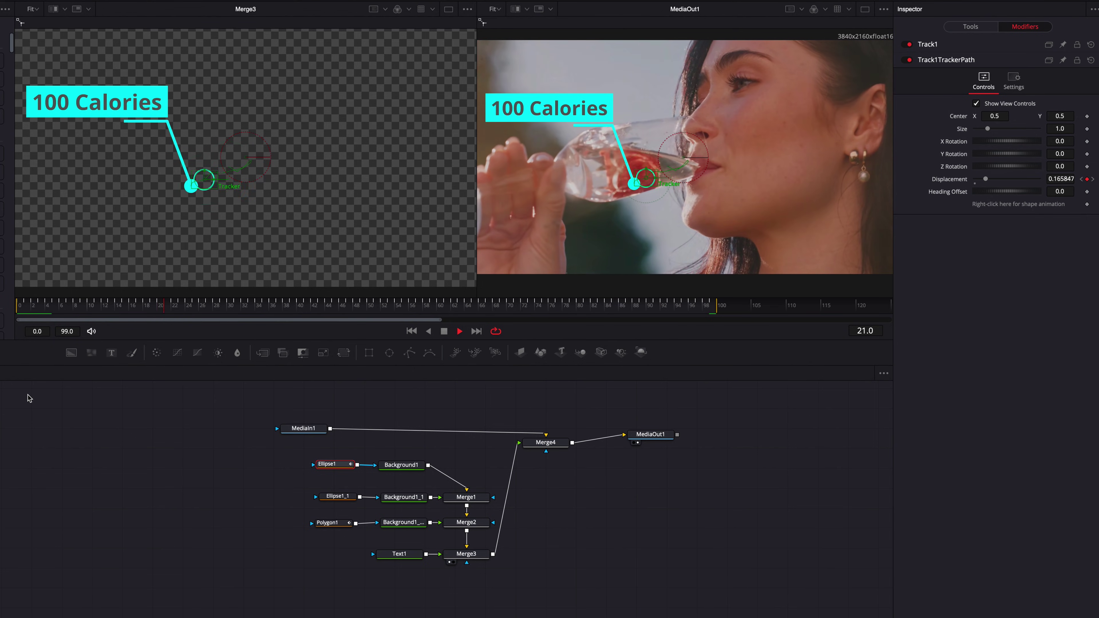
click(19, 307)
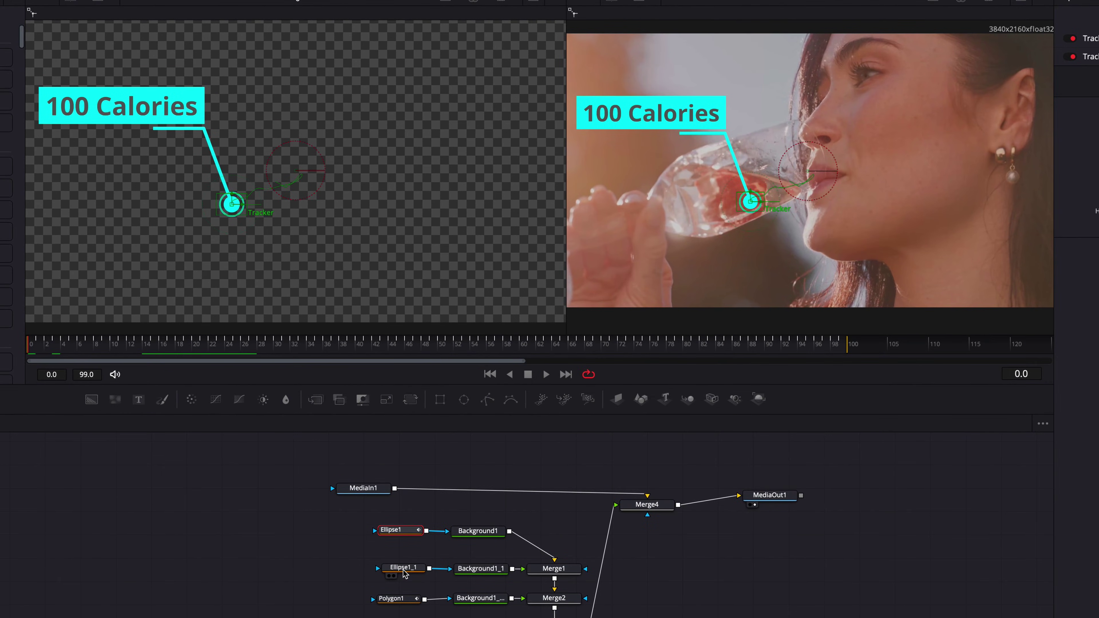
- Connect the Center of Ellipse1_1, the solid inner dot, to Track1's Tracker position
click(403, 569)
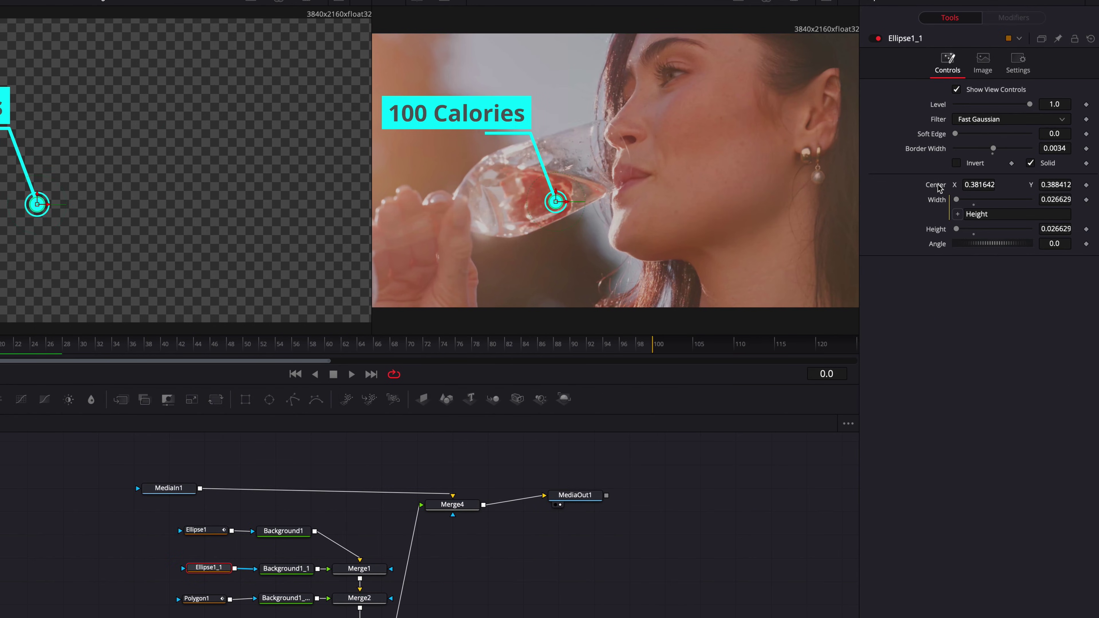
right_click(938, 188)
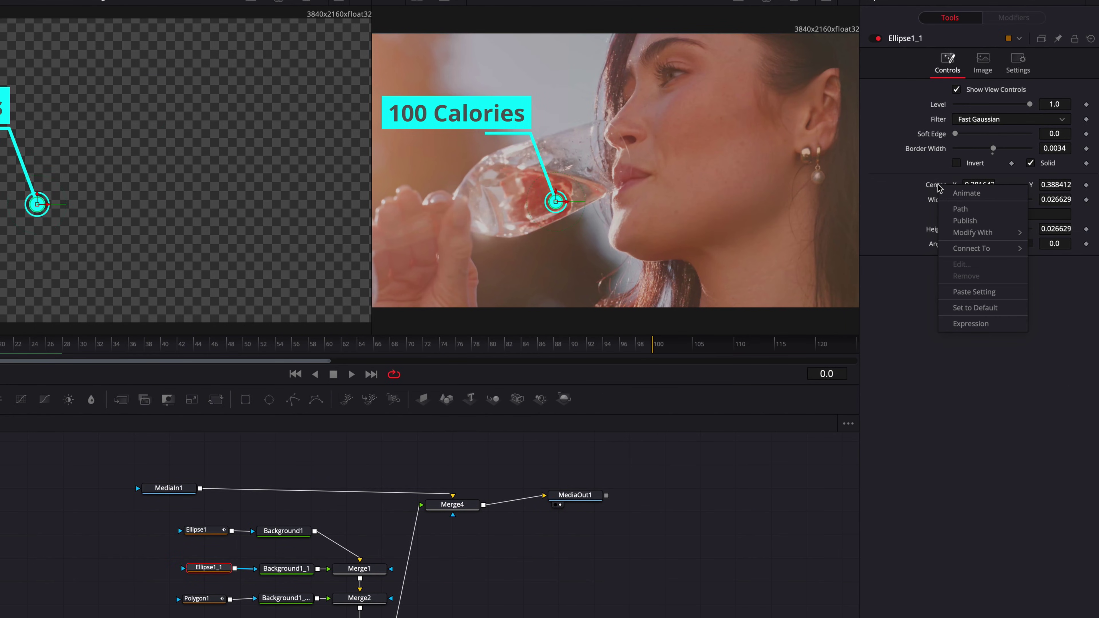
mouse_move(971, 248)
mouse_move(916, 254)
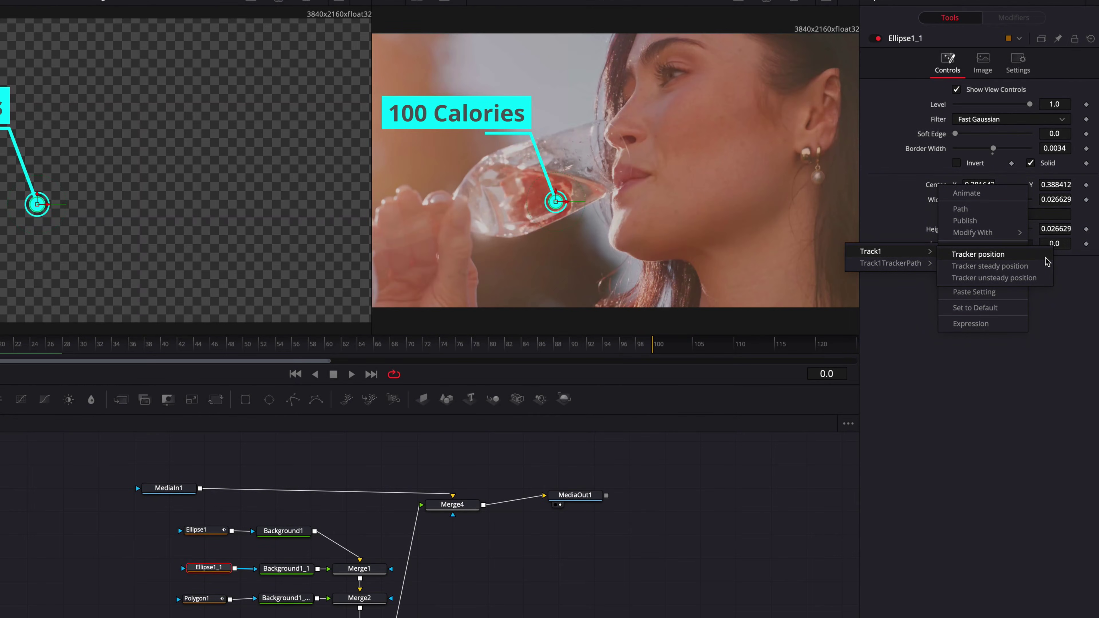
click(1045, 258)
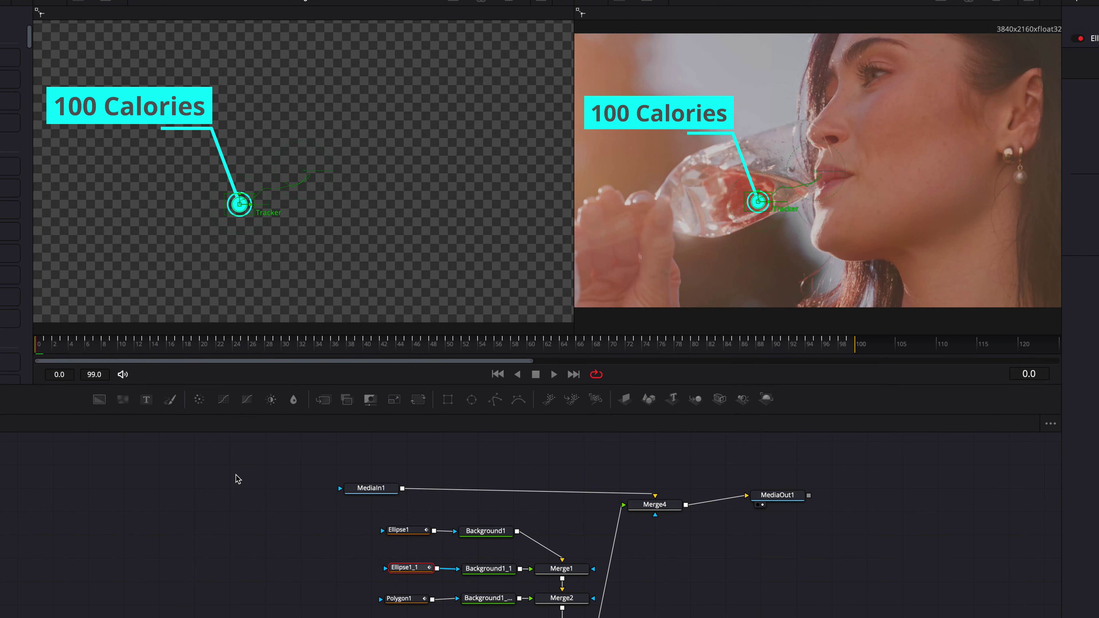
- Play the composition to check the dot and ring moving together, and return to the first frame
key(space)
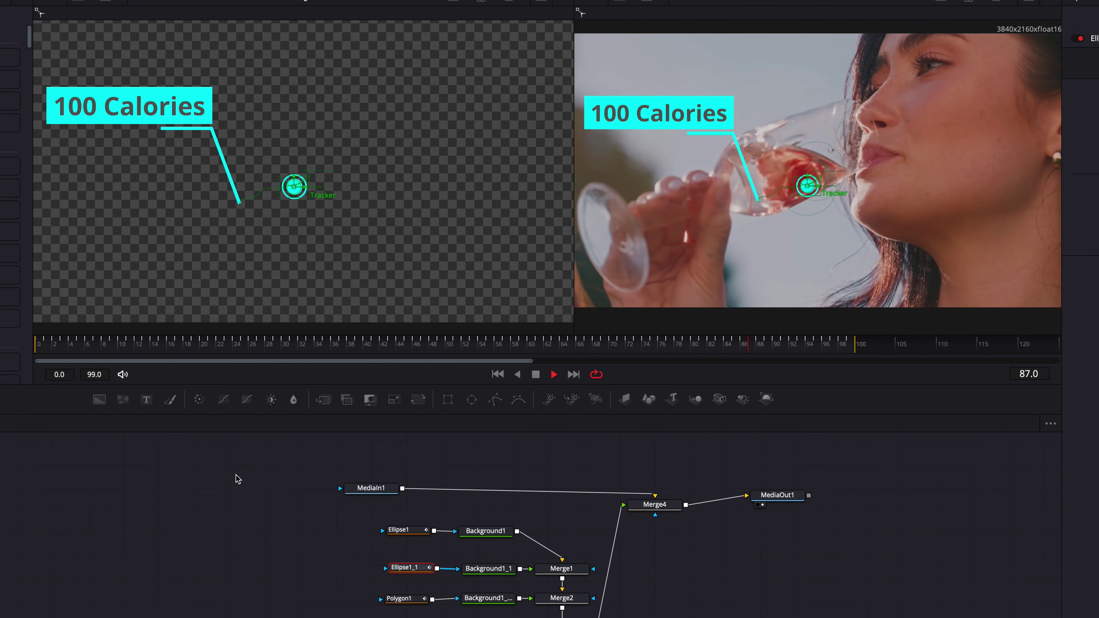
key(space)
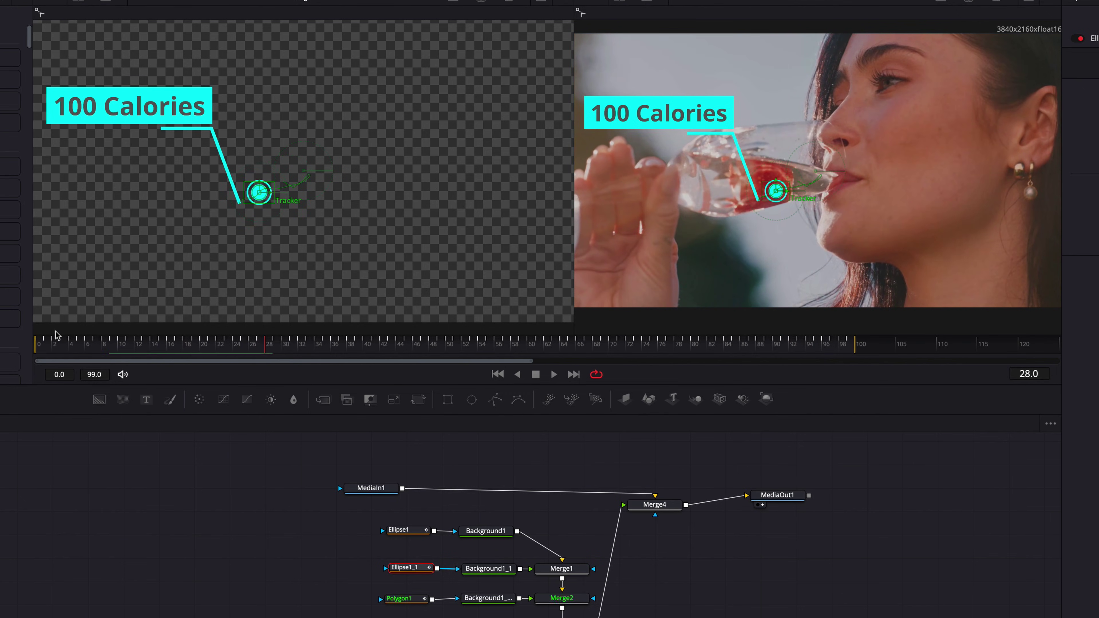
click(35, 349)
- Select the pointer line's end point at the dot in Polygon1 using Modify Only mode, and publish that point
click(413, 600)
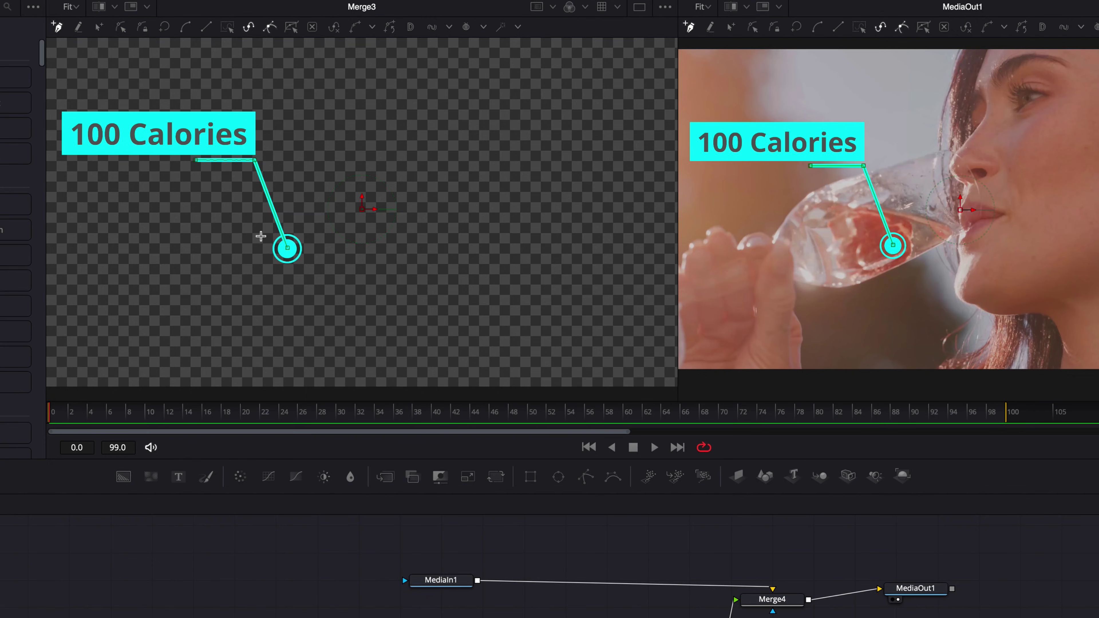
click(121, 27)
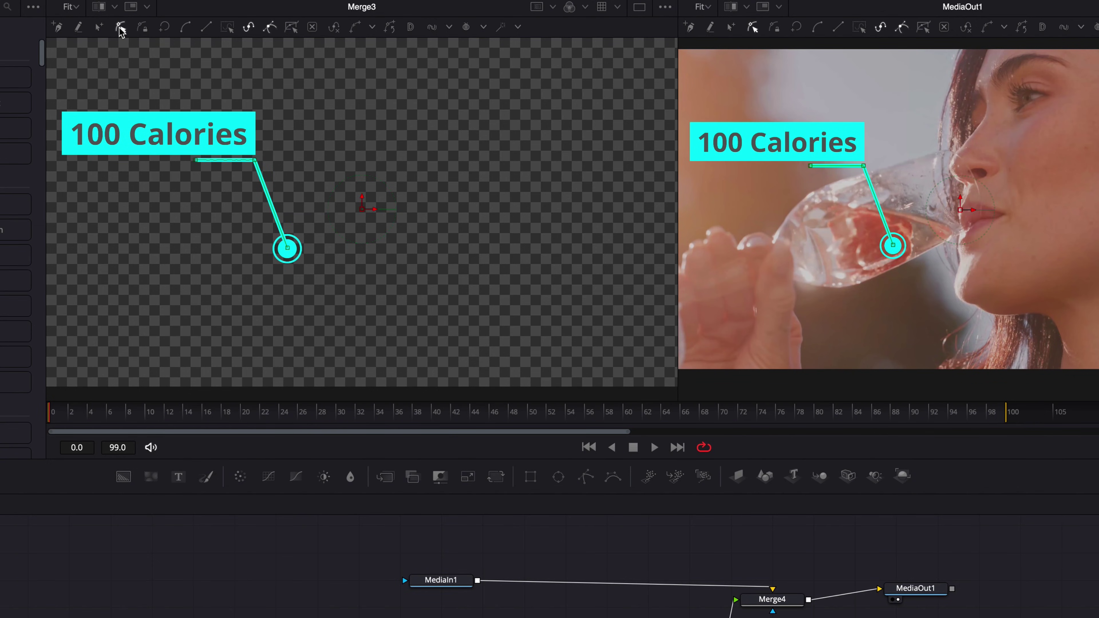
drag(242, 222, 357, 288)
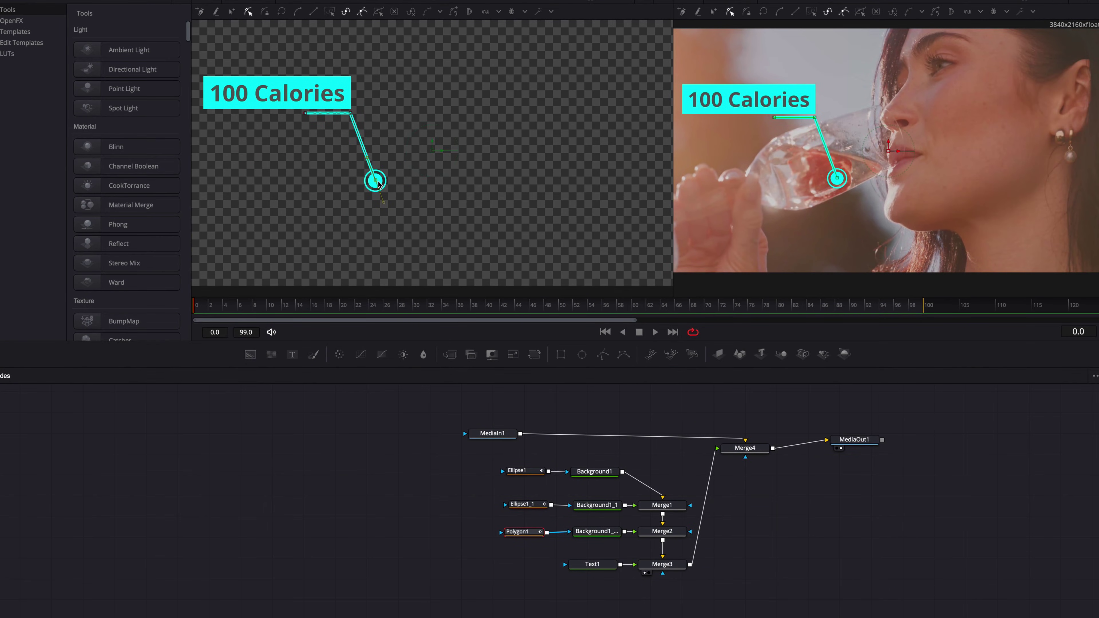
right_click(378, 183)
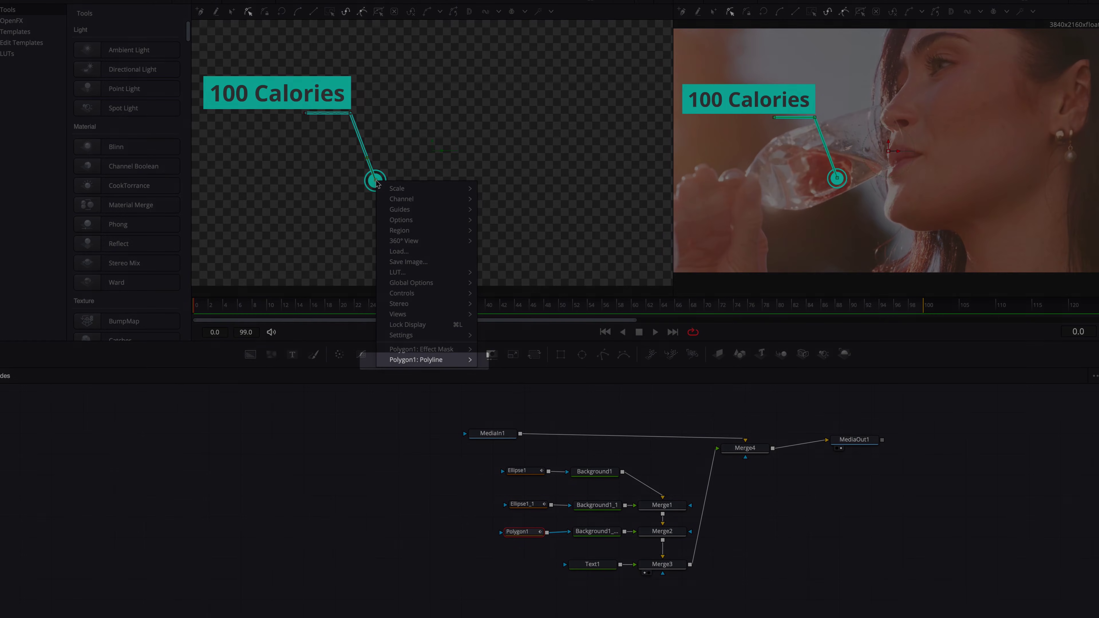
mouse_move(446, 360)
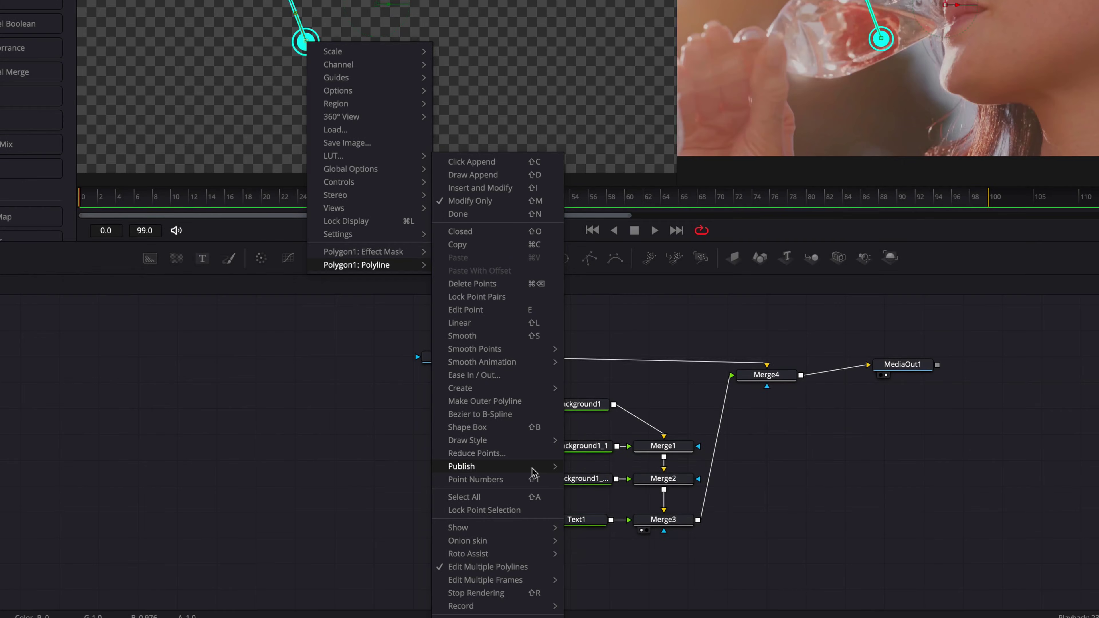
mouse_move(534, 473)
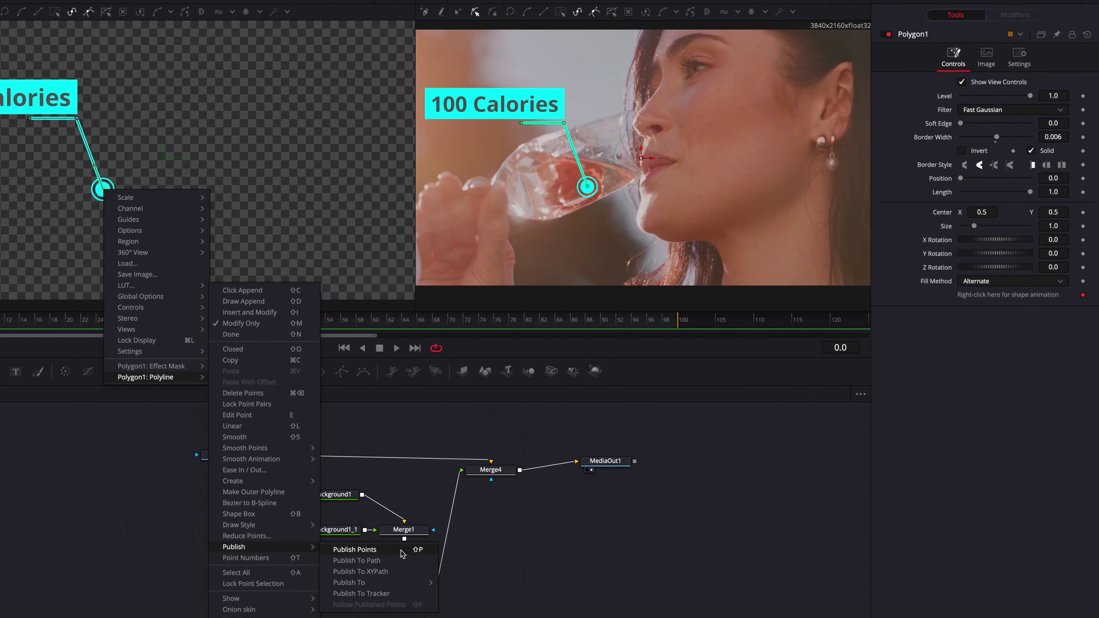
click(401, 551)
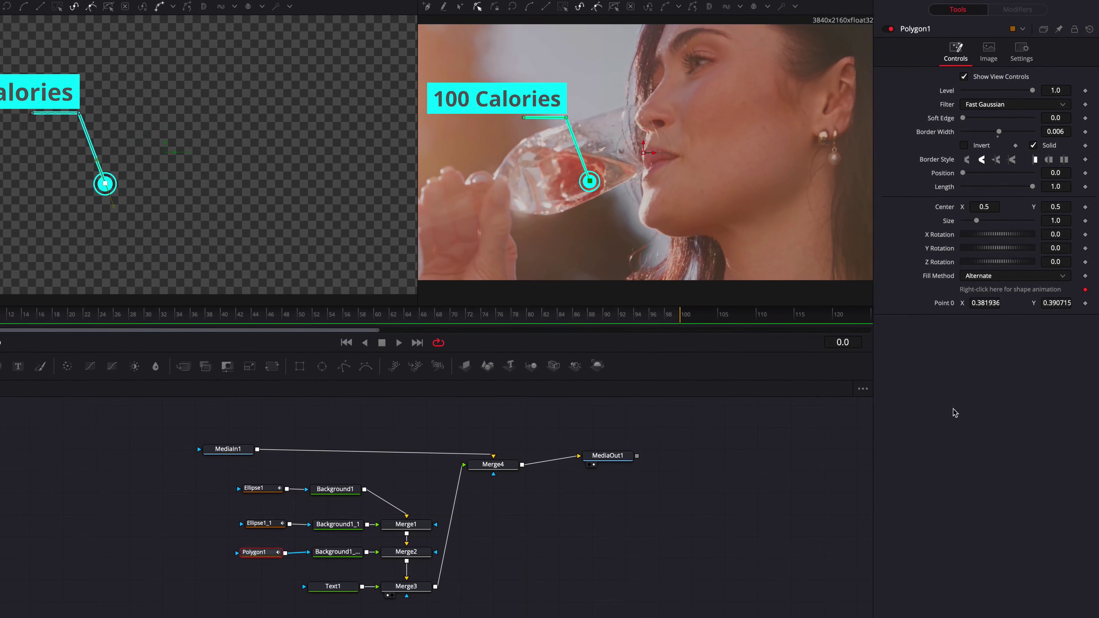
- Connect Polygon1's published Point 0 to Track1's Tracker position, and play the composition to check the pointer line
right_click(946, 303)
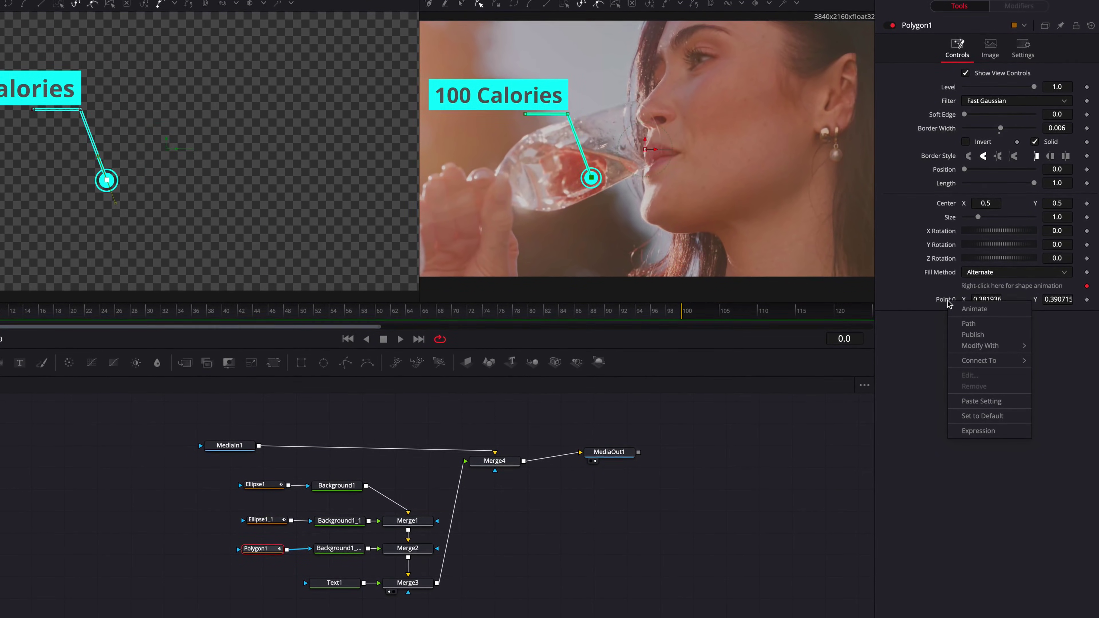
mouse_move(979, 359)
mouse_move(891, 361)
click(1002, 365)
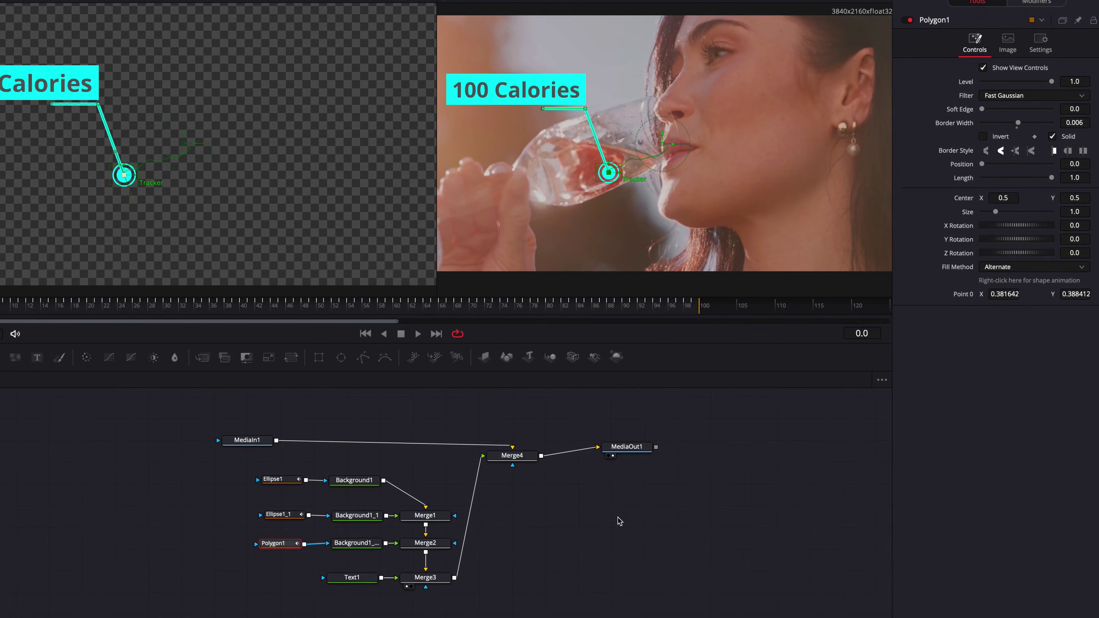
key(space)
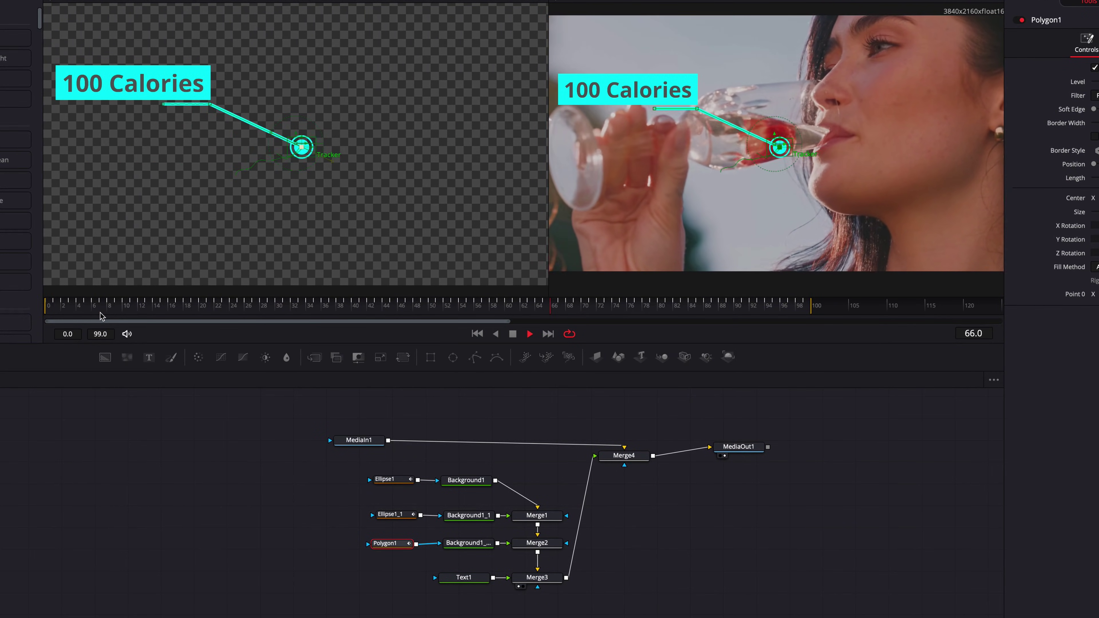
click(50, 307)
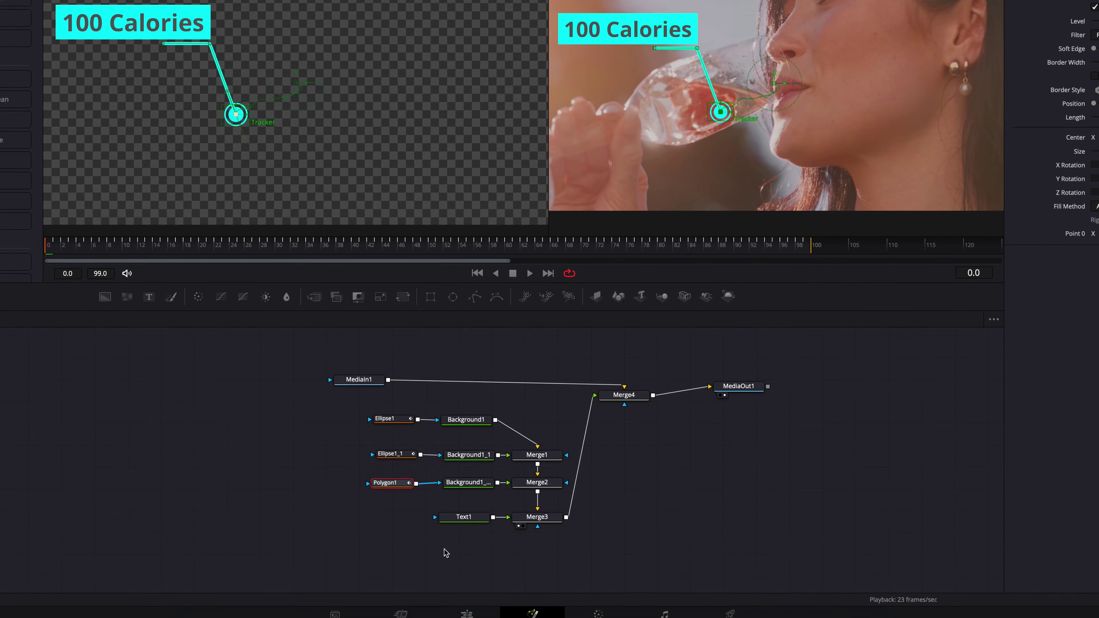
- Switch to the Edit page and play the drink.mp4 clip from its start to review the tracked dot and pointer line
click(467, 610)
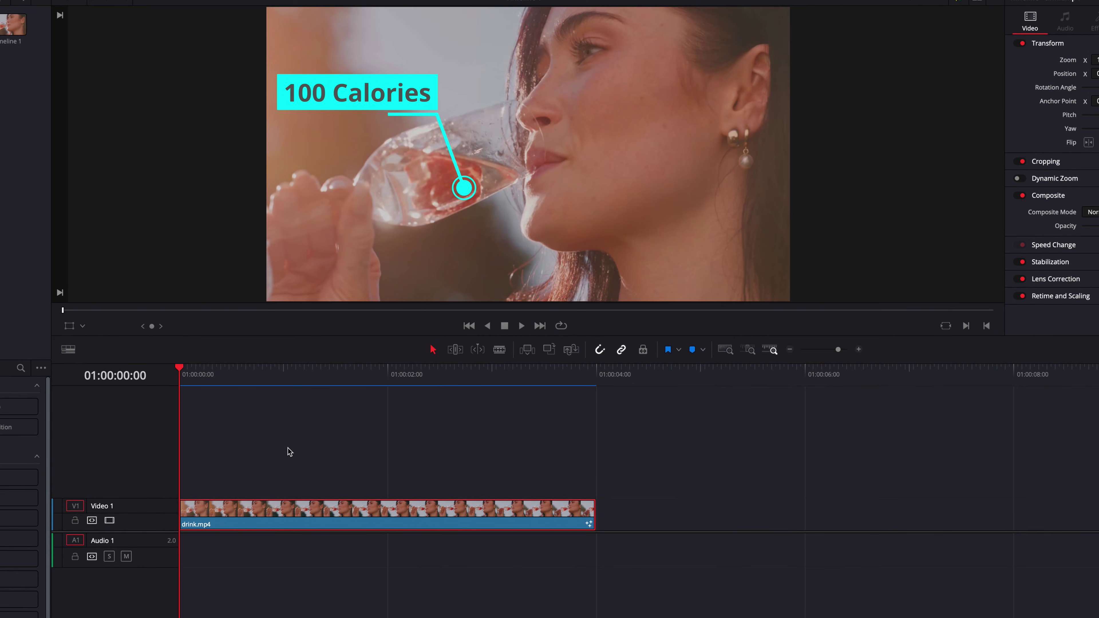
key(space)
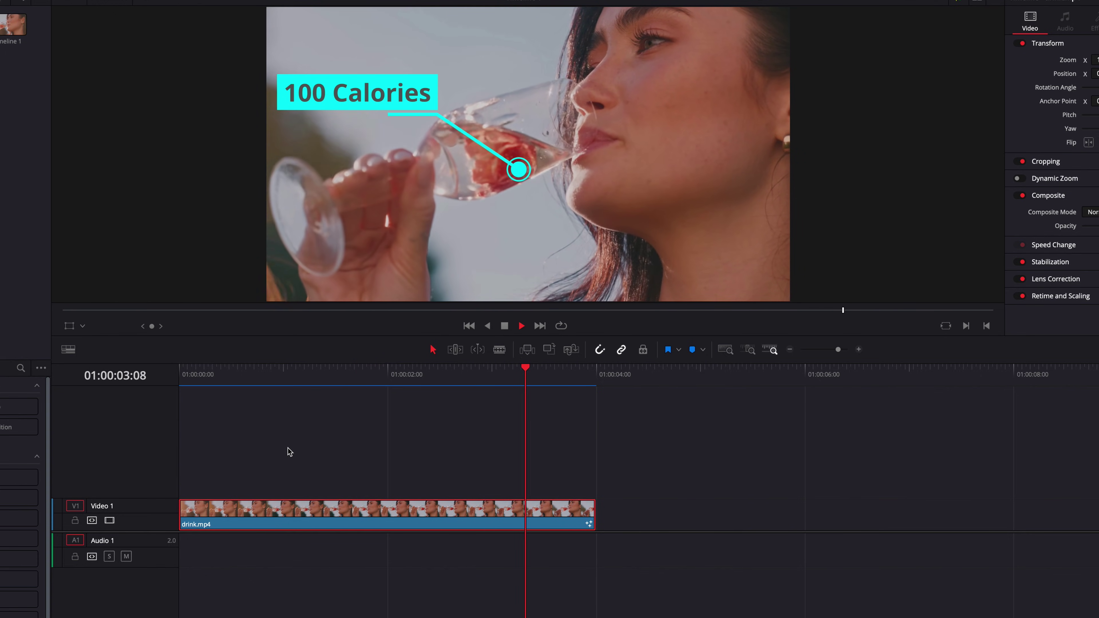
key(Home)
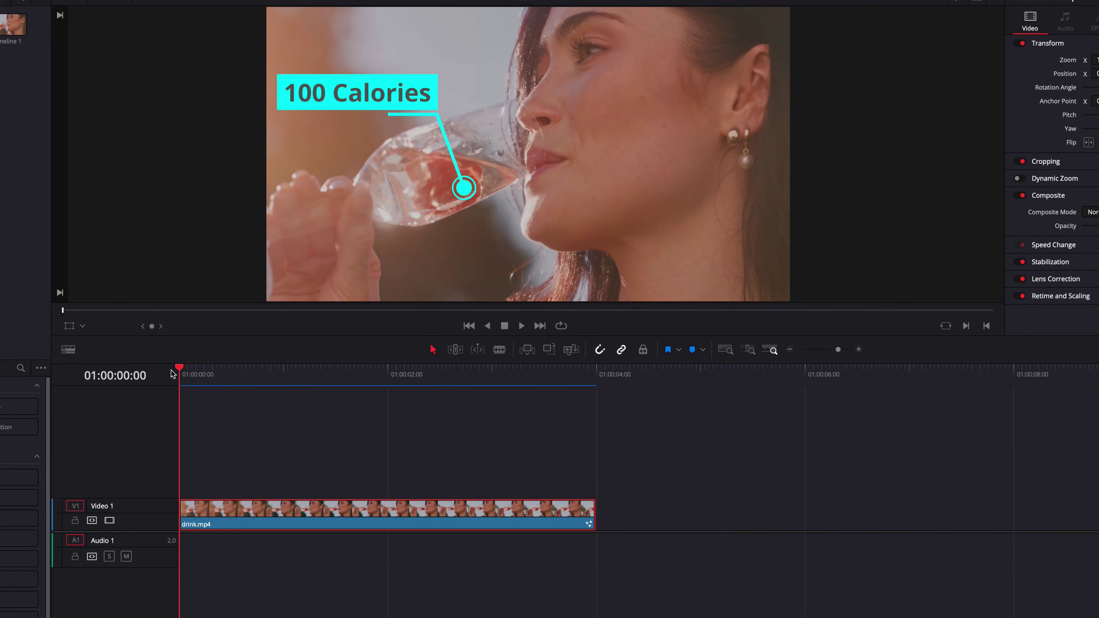
key(space)
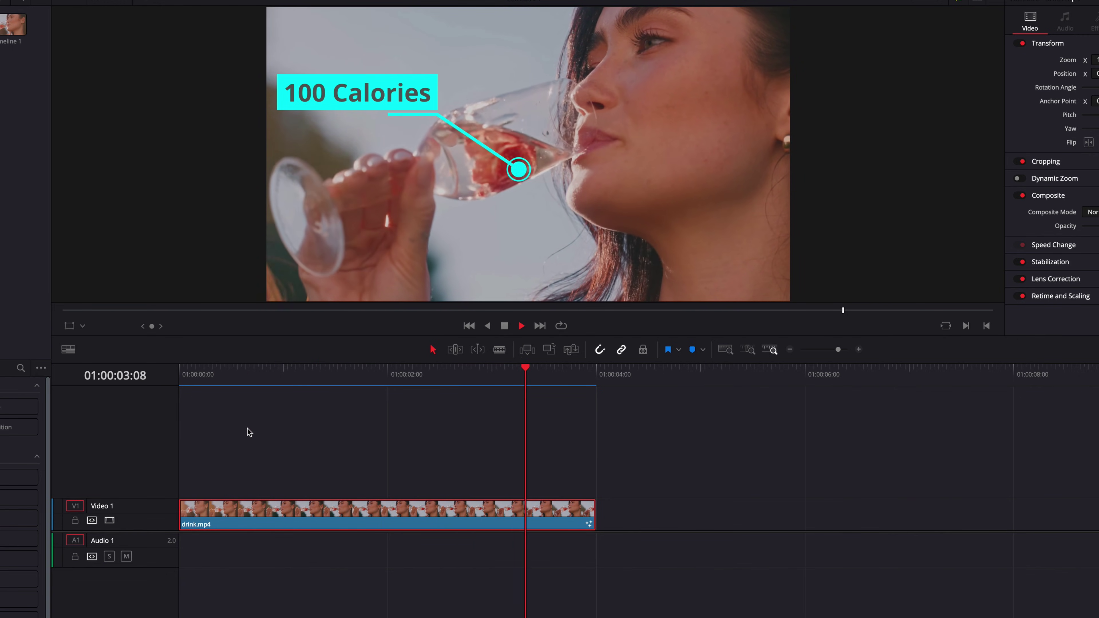
- Return to the first frame, switch to the Fusion page, and animate Ellipse1's Length from 0.0 at frame 0 to 1.0 at frame 12
key(Home)
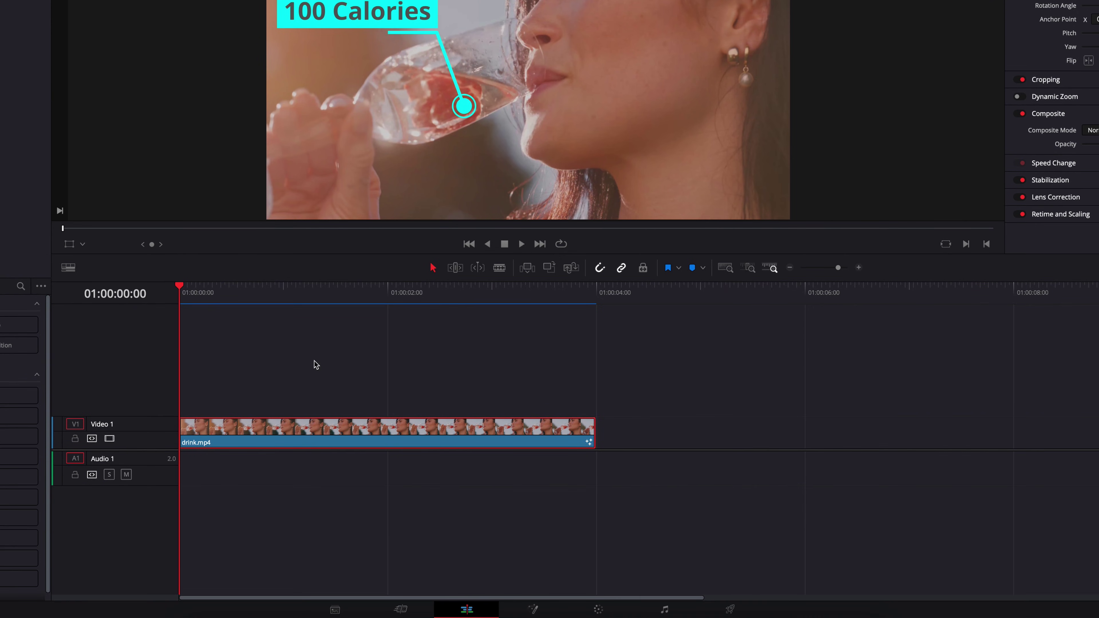
click(533, 610)
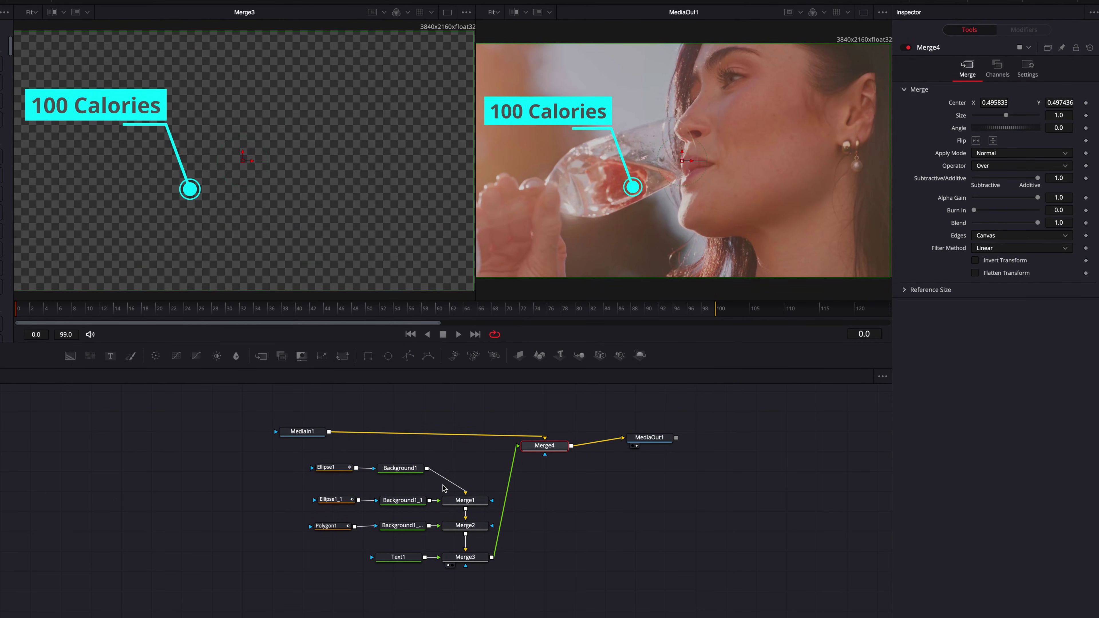
click(341, 471)
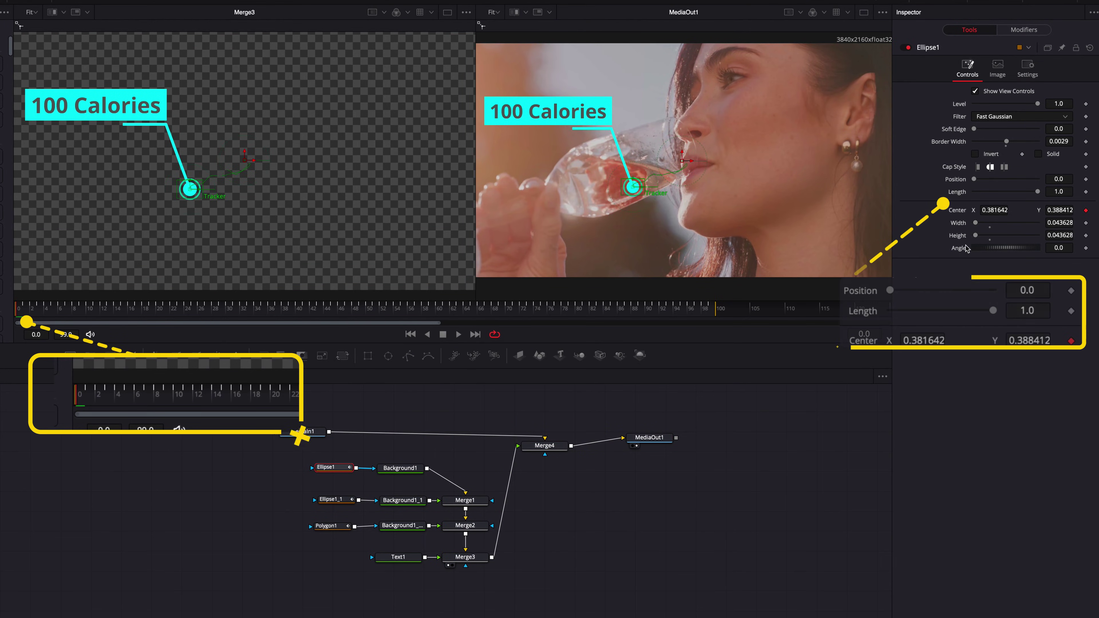
drag(1037, 191, 942, 191)
click(1085, 191)
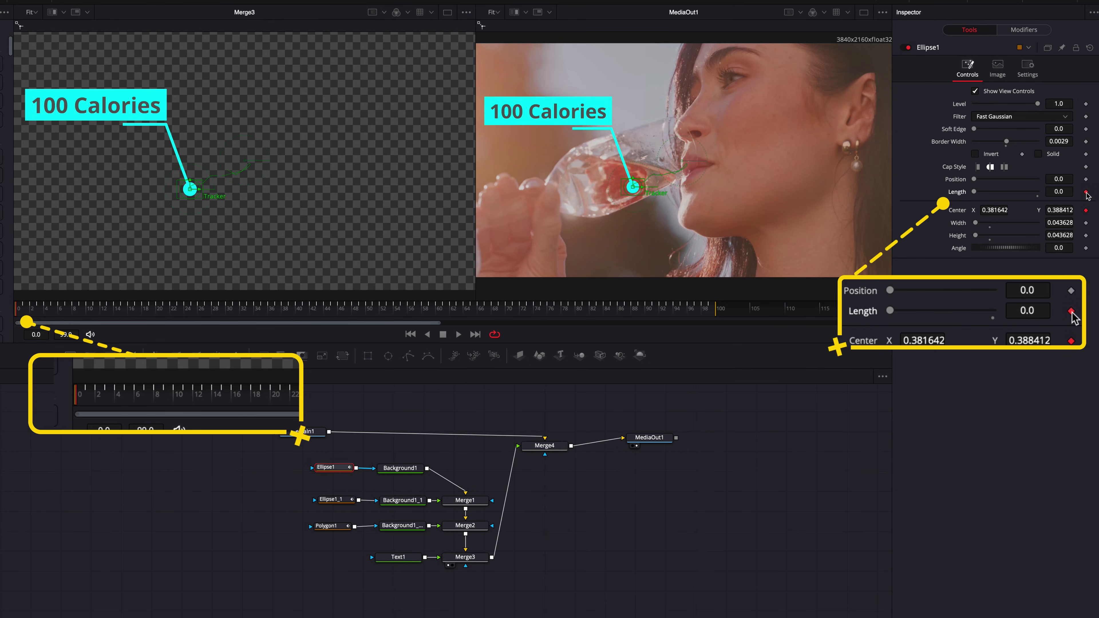
drag(70, 310, 103, 315)
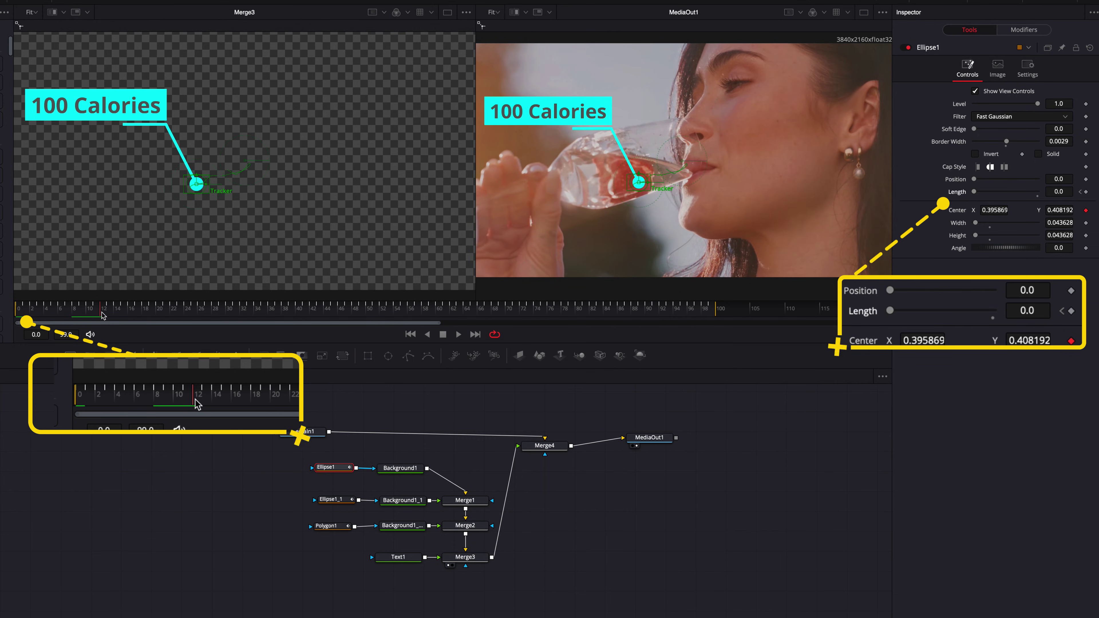
drag(974, 192, 1054, 195)
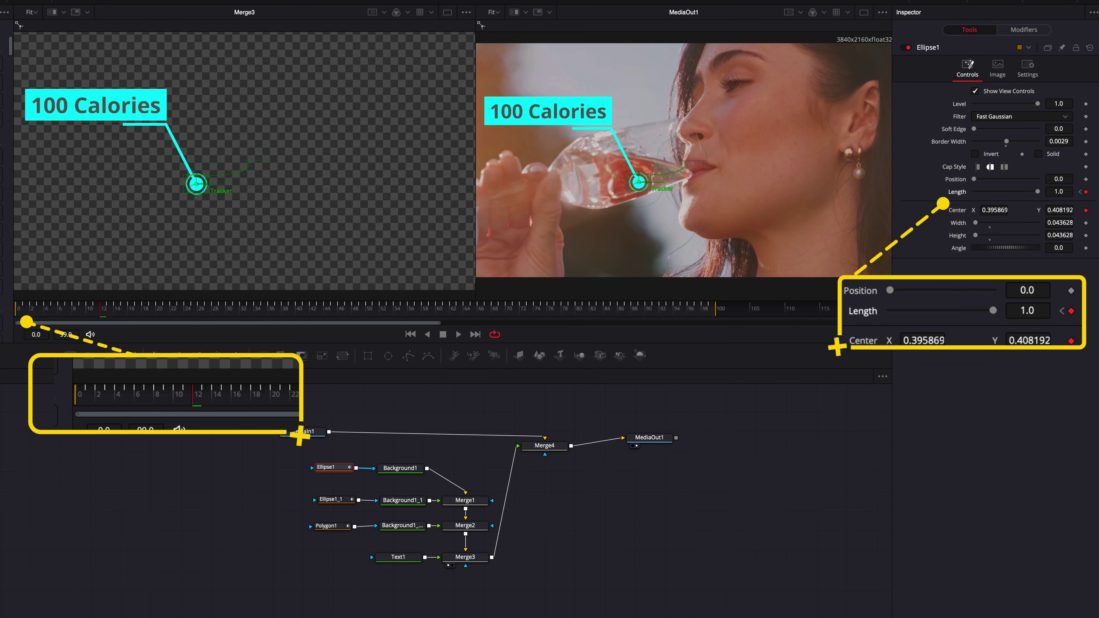
- Keyframe the inner dot's Height in Ellipse1_1 from 0.0 at frame 4 to 0.026629 at frame 16
click(333, 500)
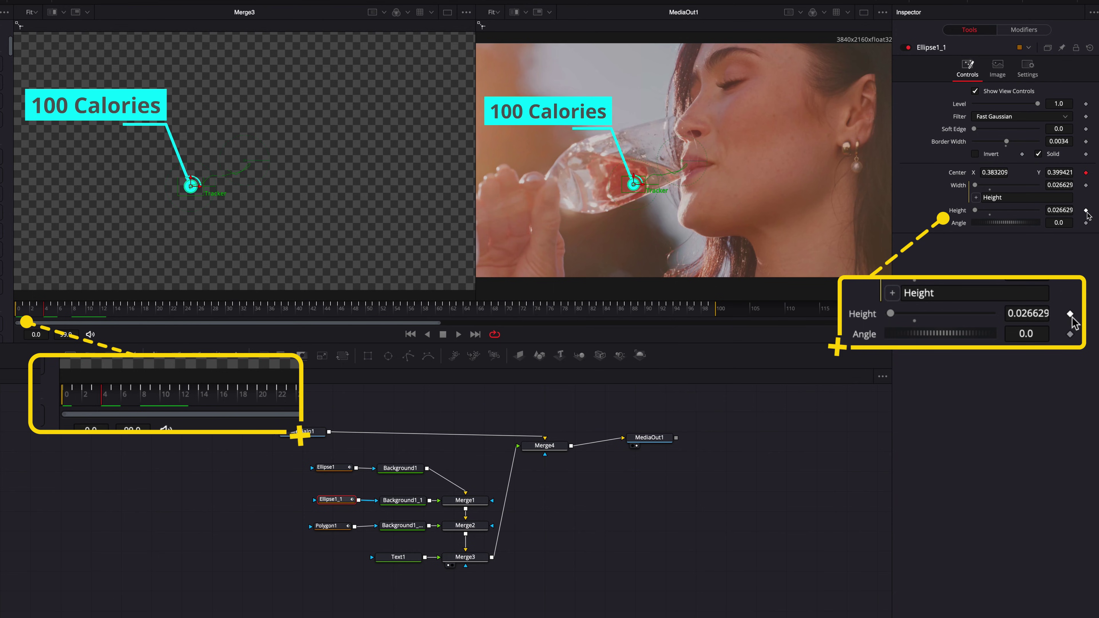
click(80, 313)
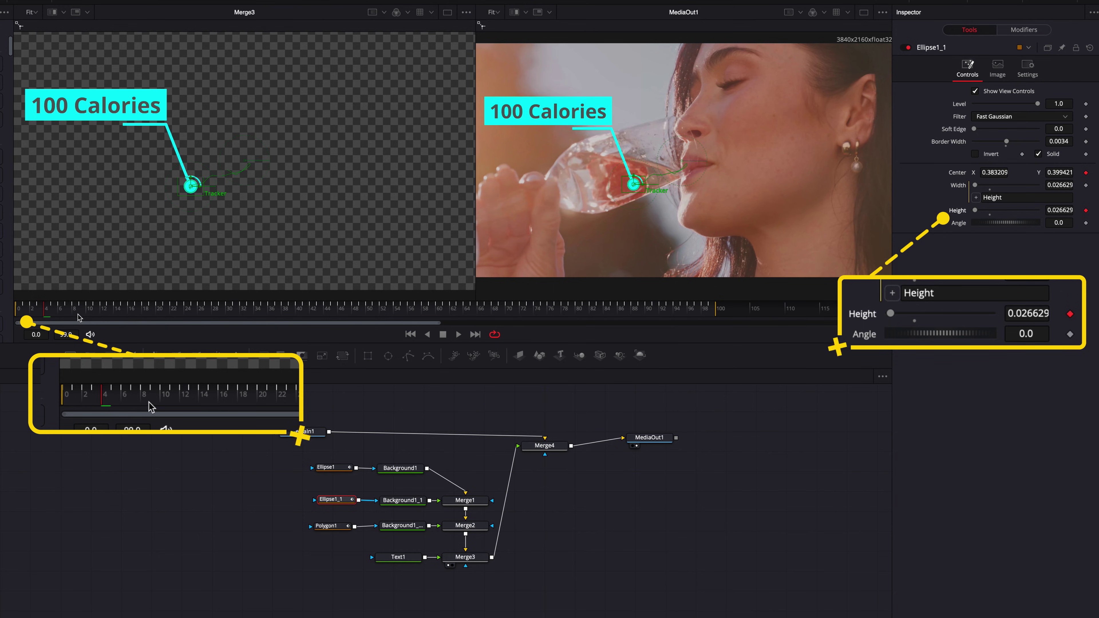
drag(82, 316, 129, 317)
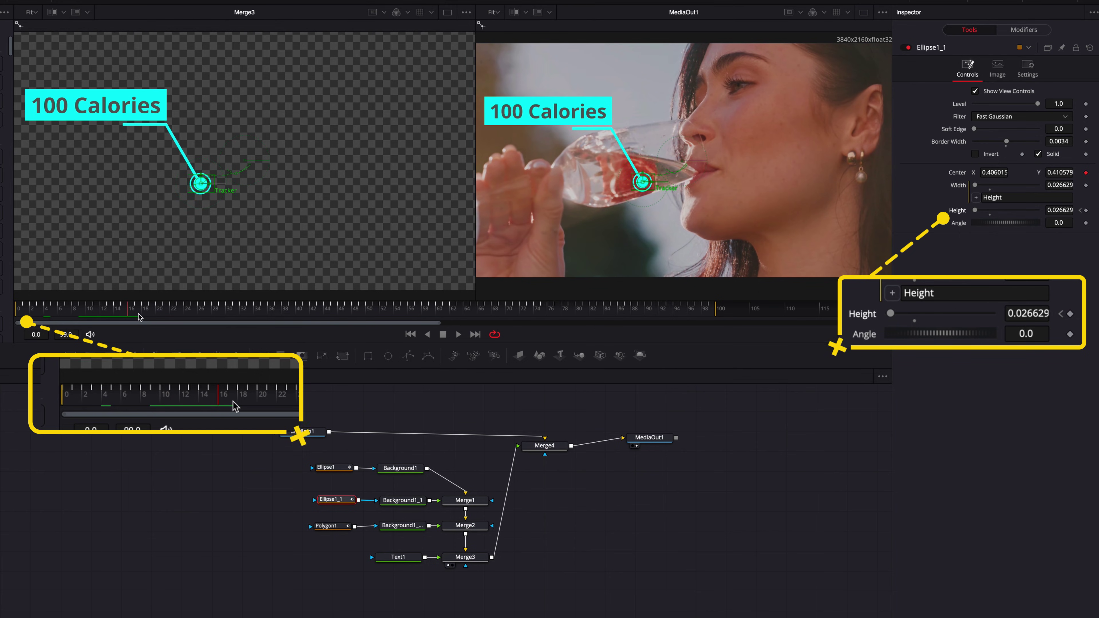
click(1085, 210)
click(1080, 211)
drag(976, 211, 972, 211)
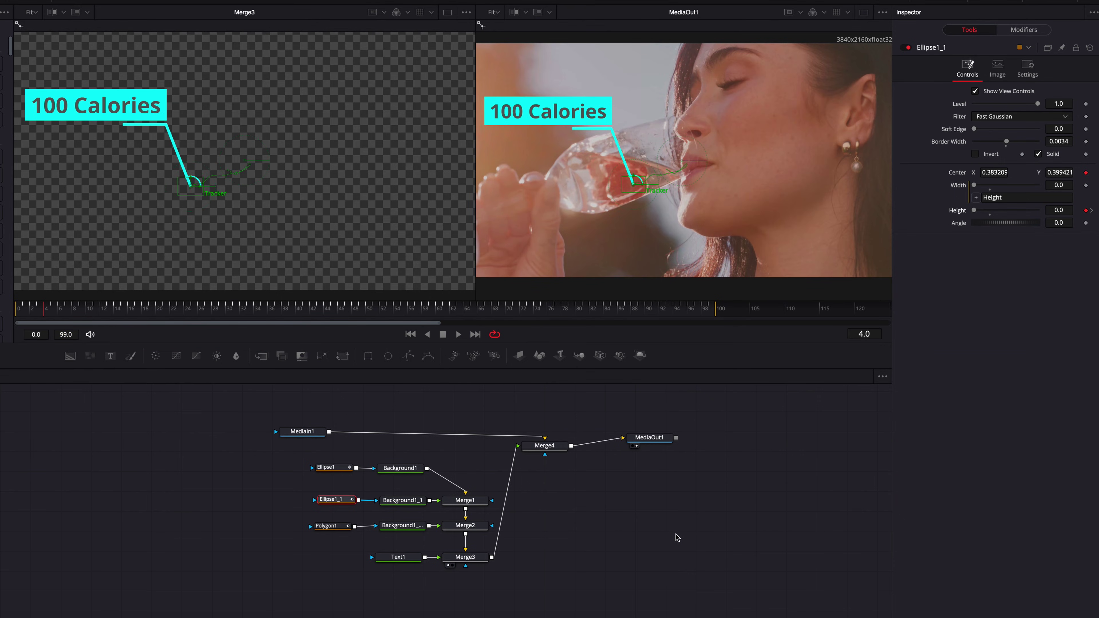
- Animate the pointer line in Polygon1 by keyframing its Length from 0.0 at frame 10 to 1.0 at frame 22
click(332, 526)
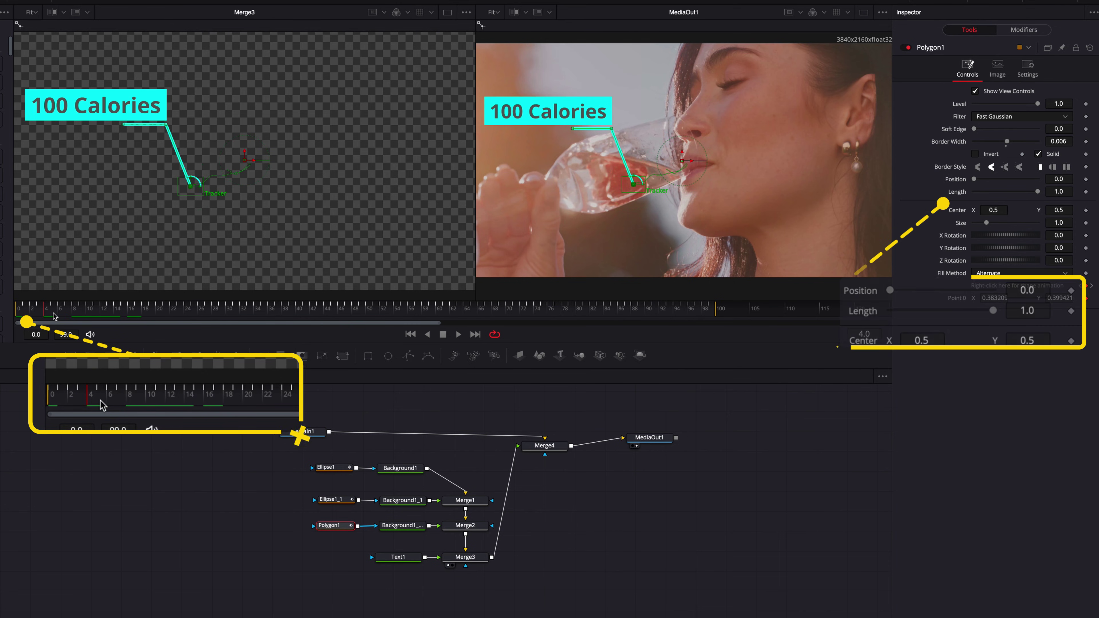
drag(54, 316, 88, 315)
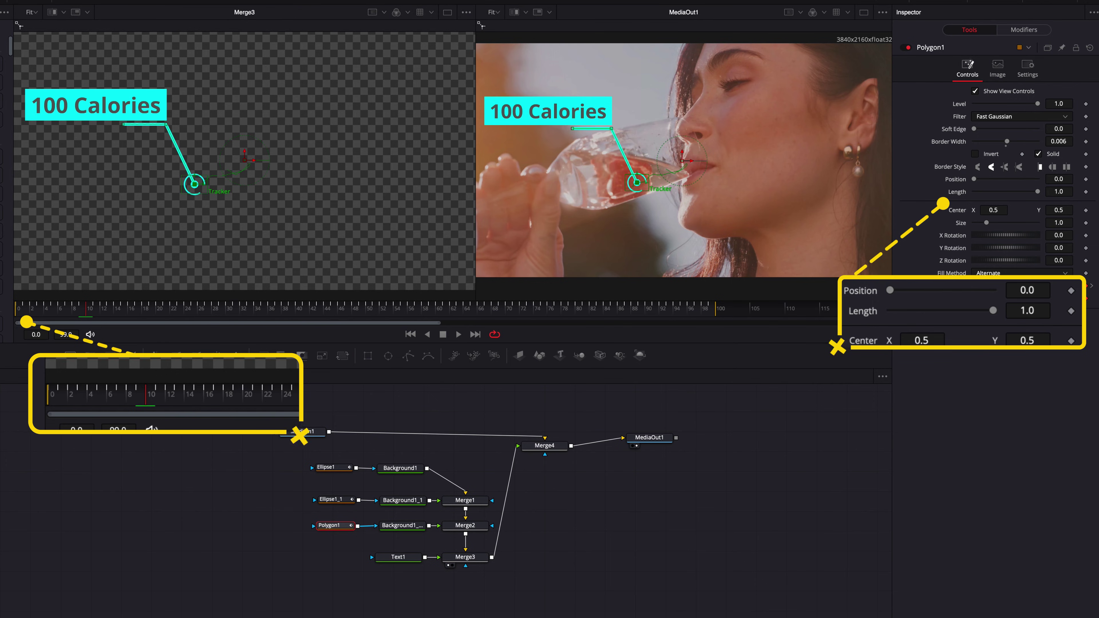
drag(1037, 191, 957, 194)
click(1085, 191)
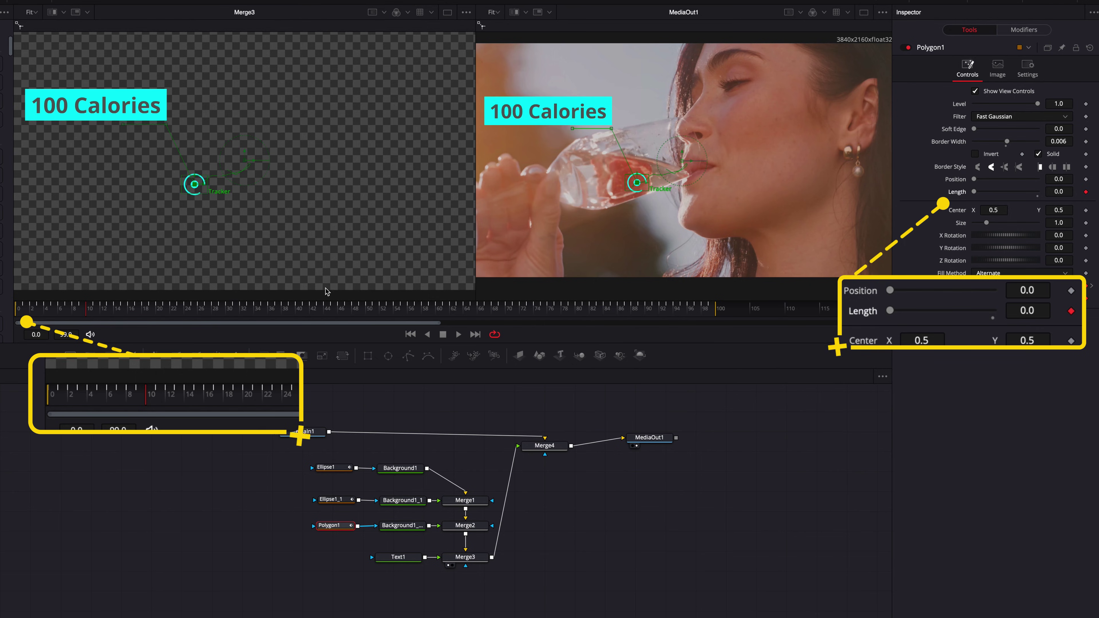
drag(113, 314, 173, 314)
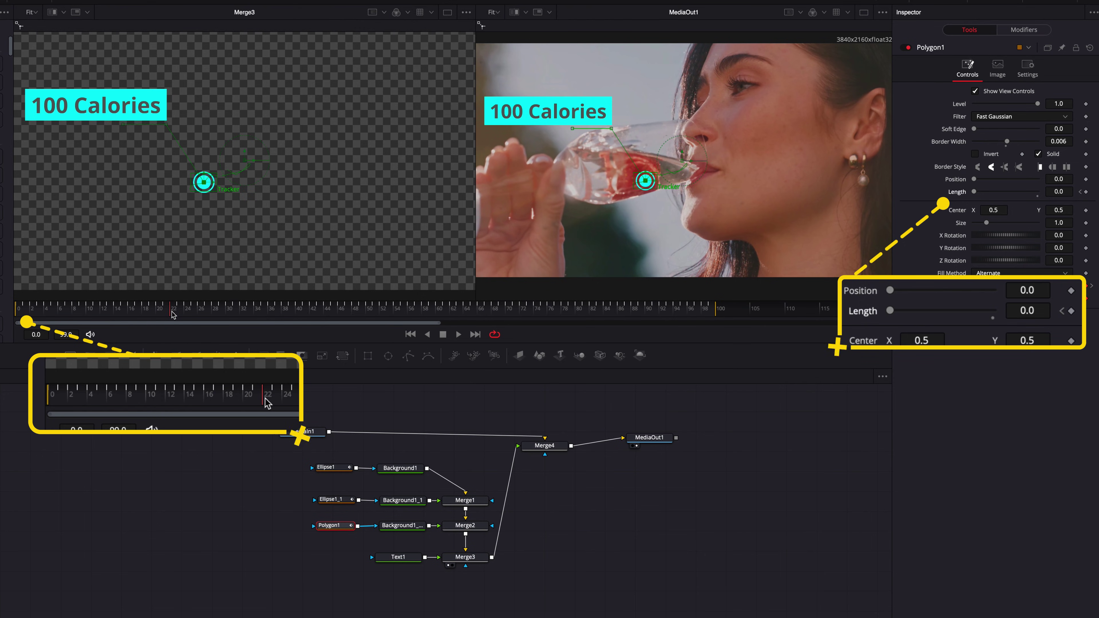
drag(973, 192, 1052, 198)
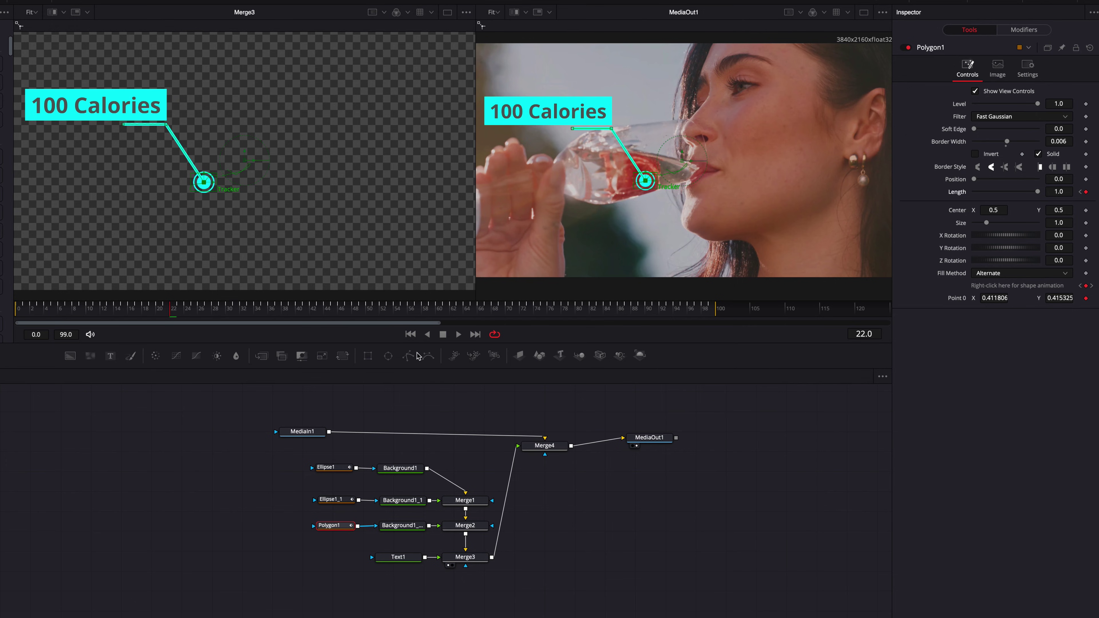
- Mask Text1 with a Rectangle node and keyframe its Center from X 0.586956, Y 0.673819 at frame 17 to X 0.265957 at frame 26
drag(369, 357, 374, 558)
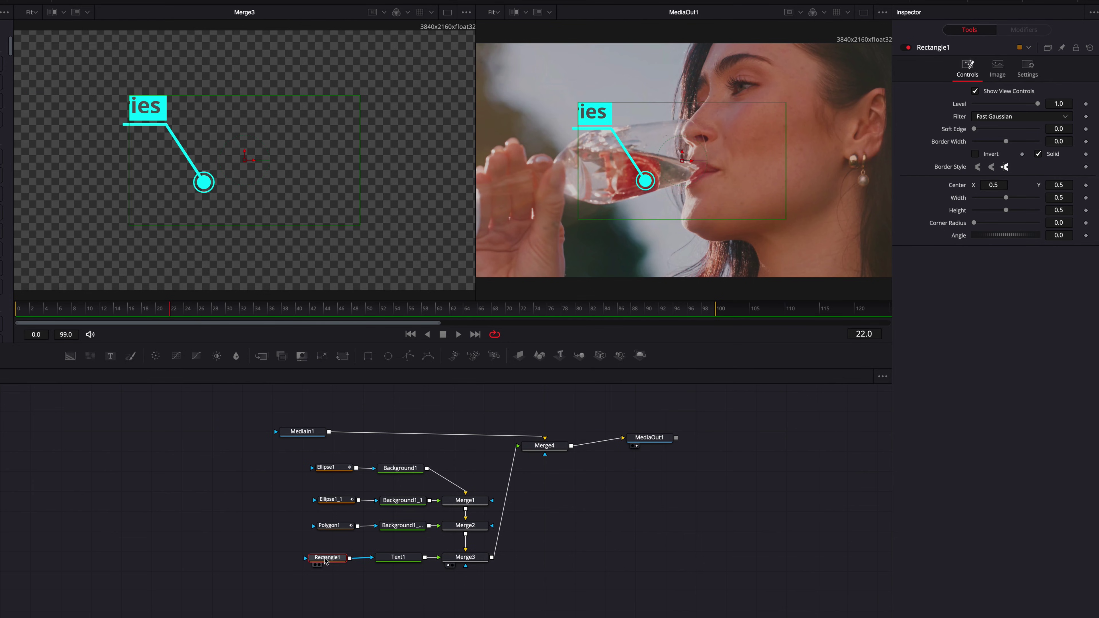
drag(683, 166, 719, 125)
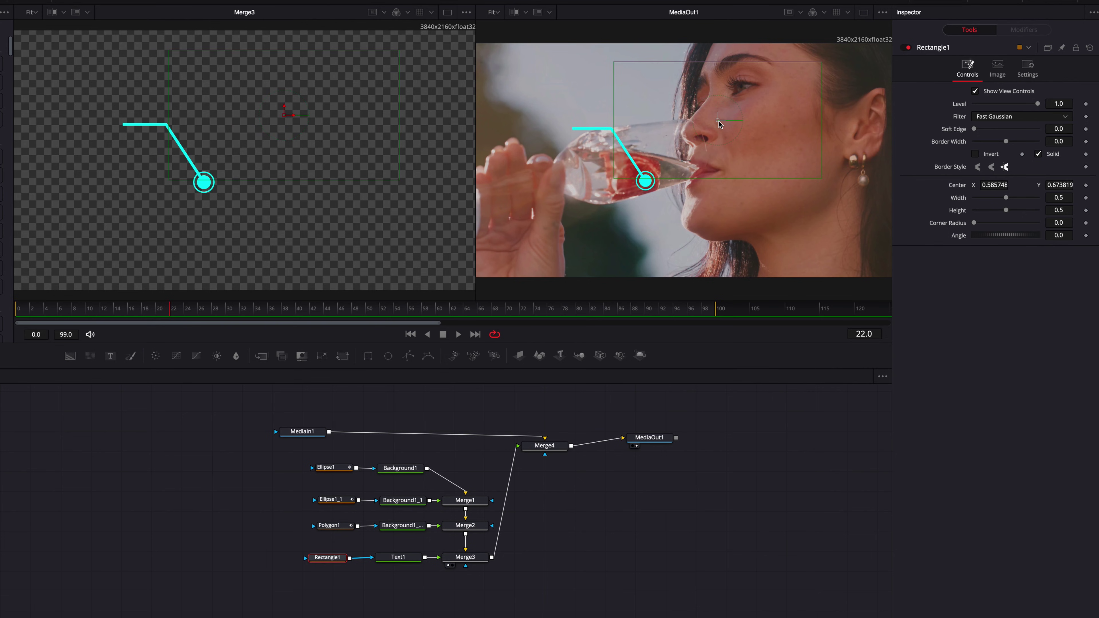
click(148, 309)
click(136, 314)
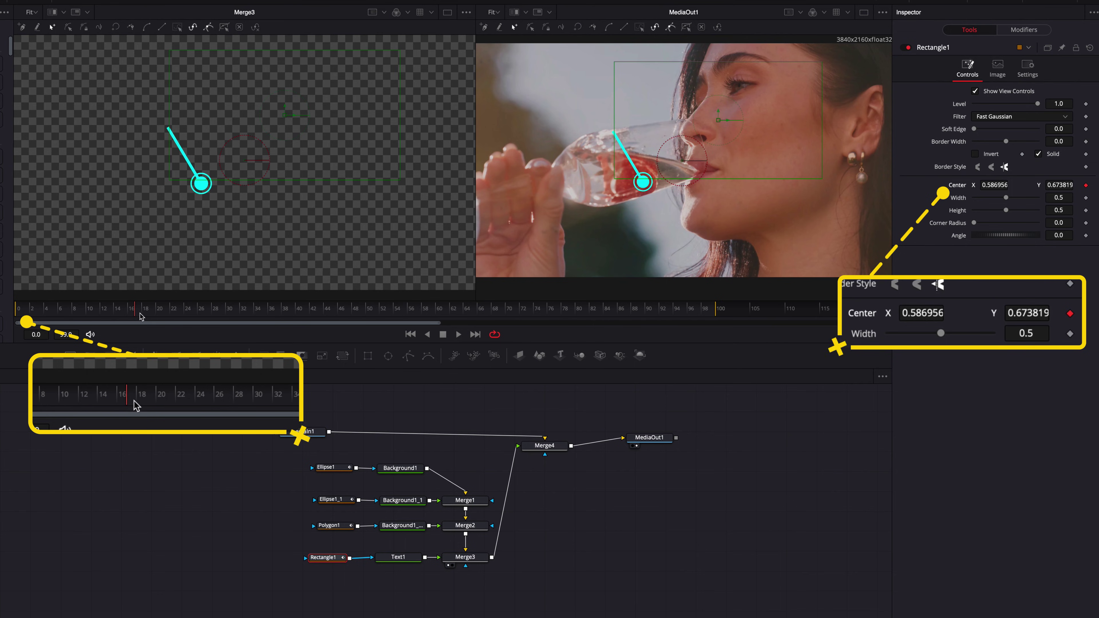
drag(149, 314, 200, 314)
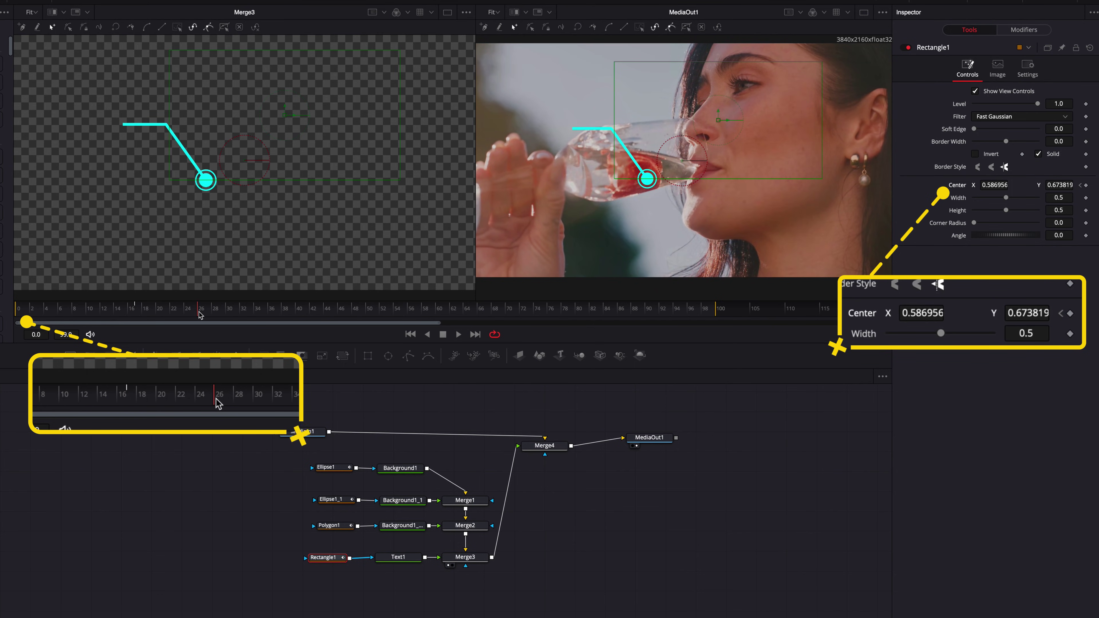
drag(997, 185, 928, 184)
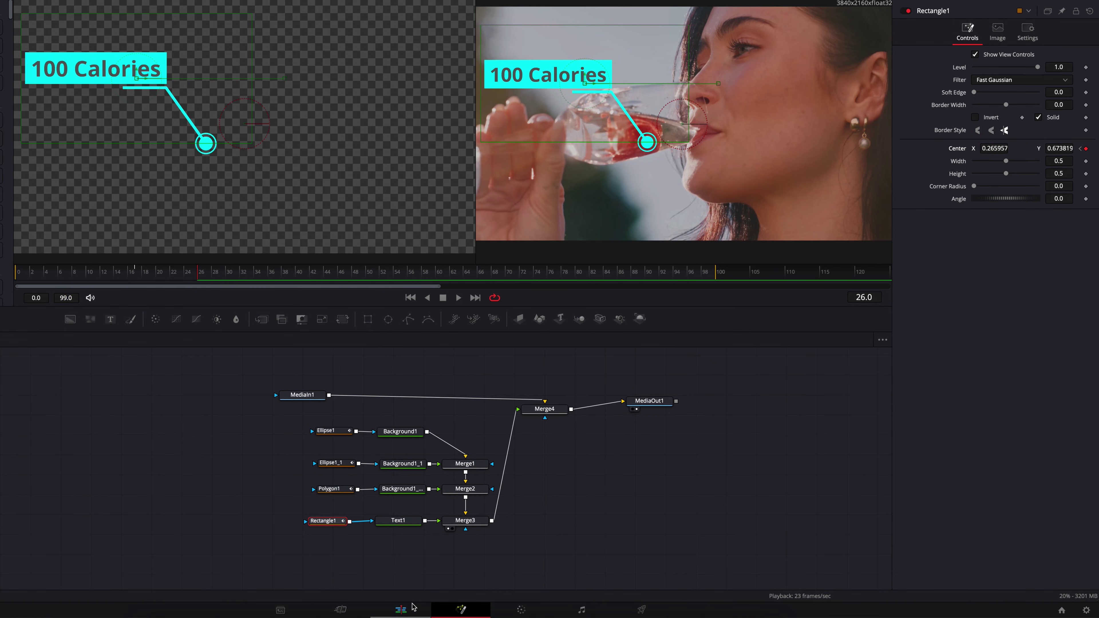
- Switch to the Edit page and play the clip twice from the start to review the callout's reveal animation
click(412, 605)
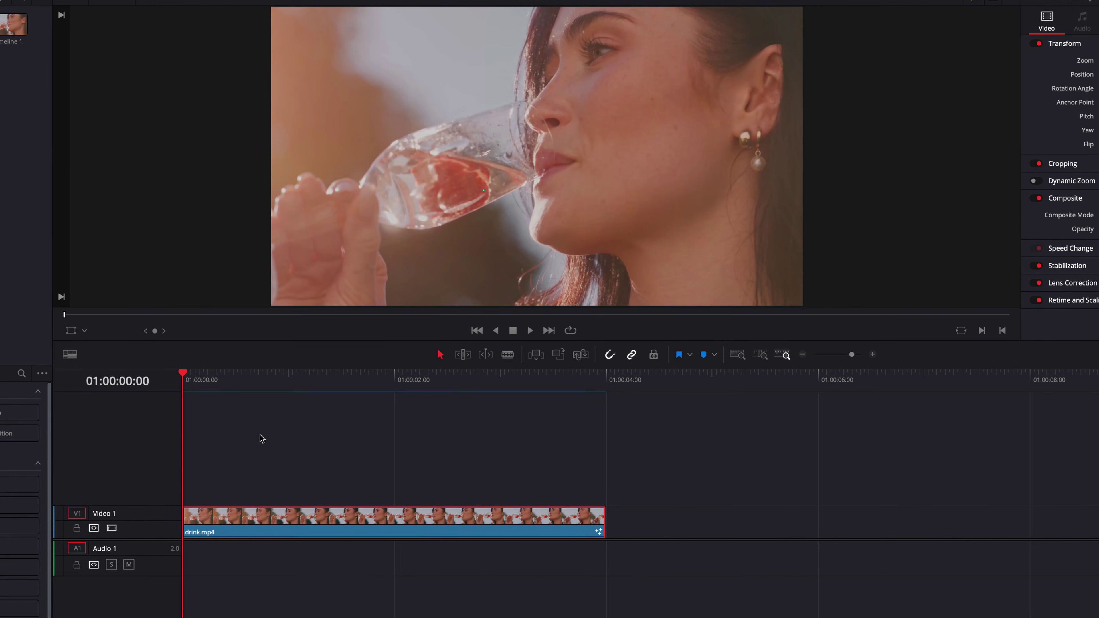
key(space)
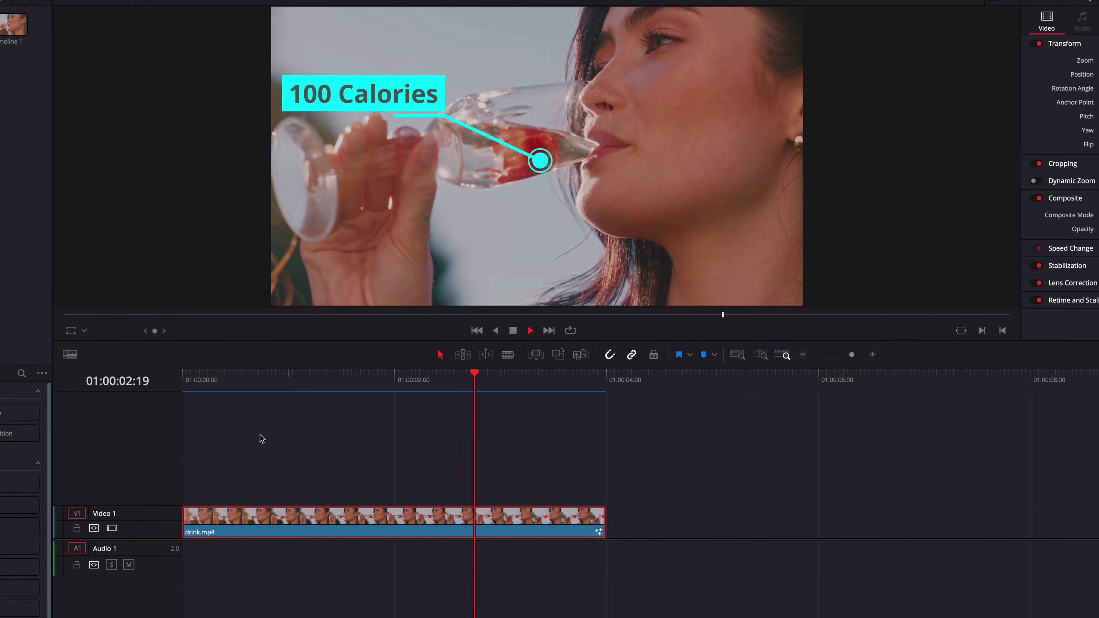
key(Home)
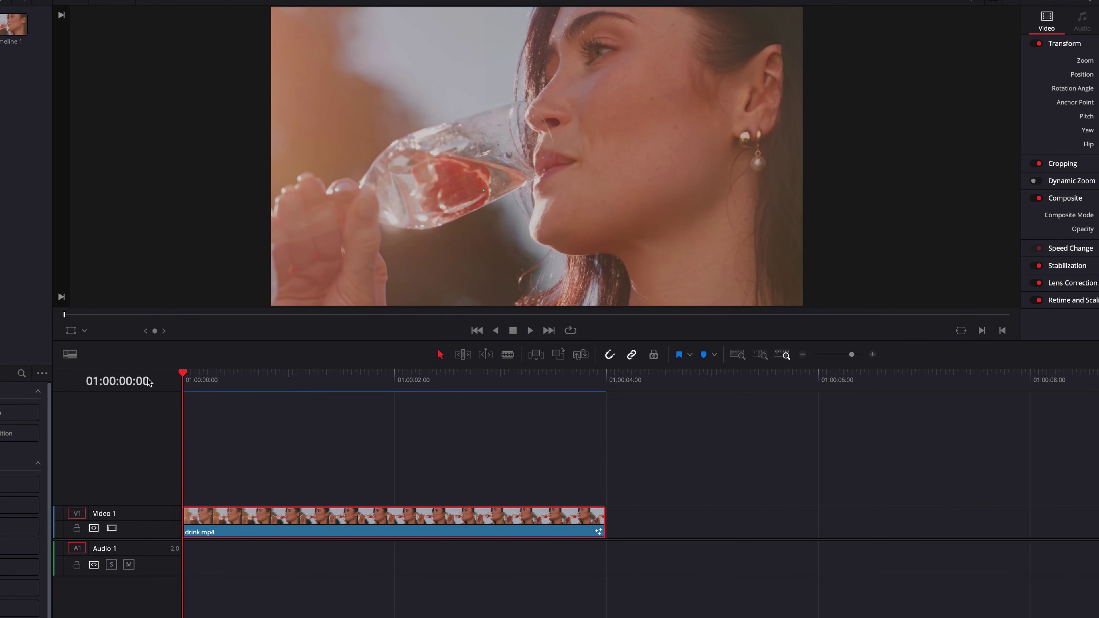
key(space)
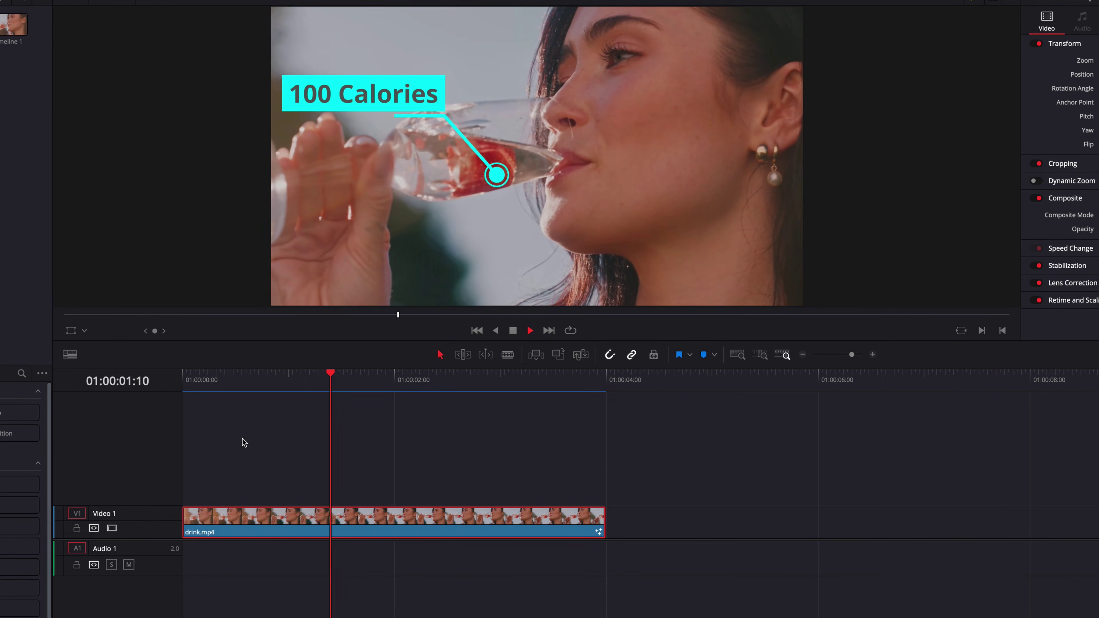